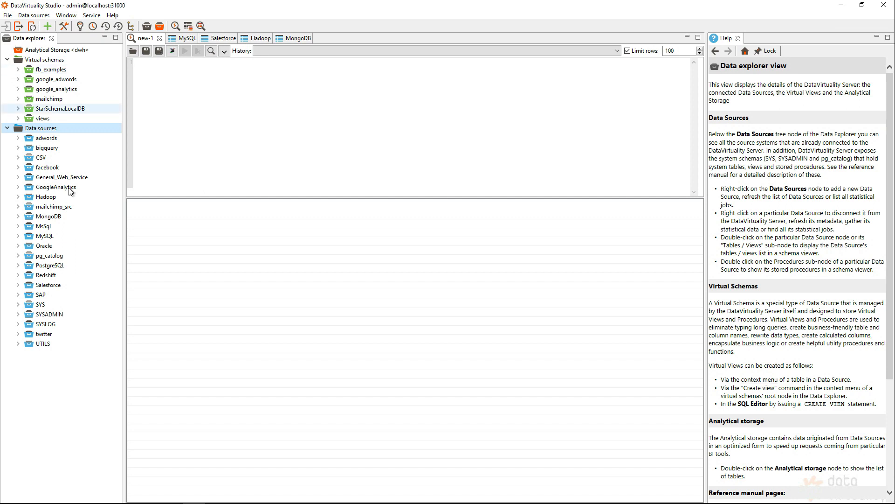
Review the MySQL data source's connection settings and close them unchanged
click(32, 237)
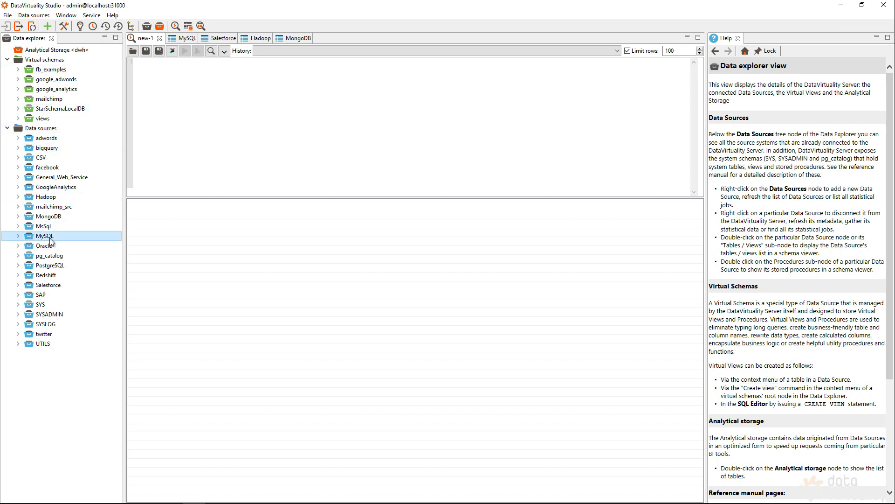
right_click(50, 238)
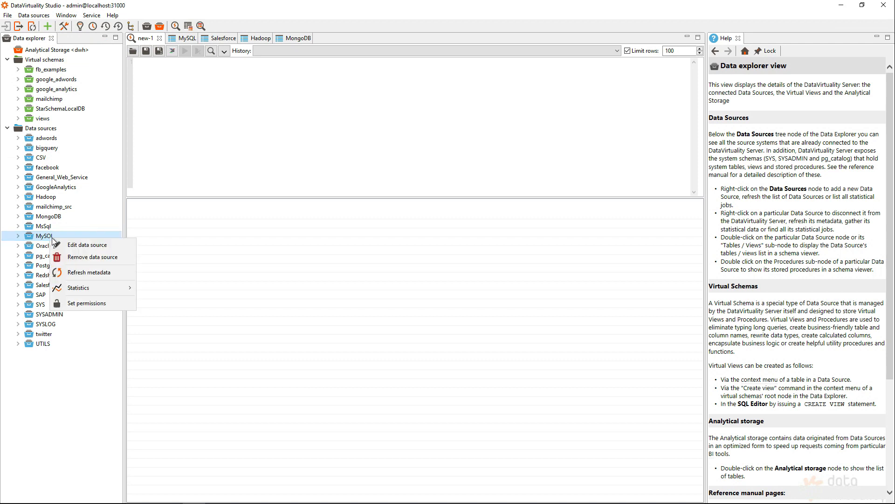
click(93, 245)
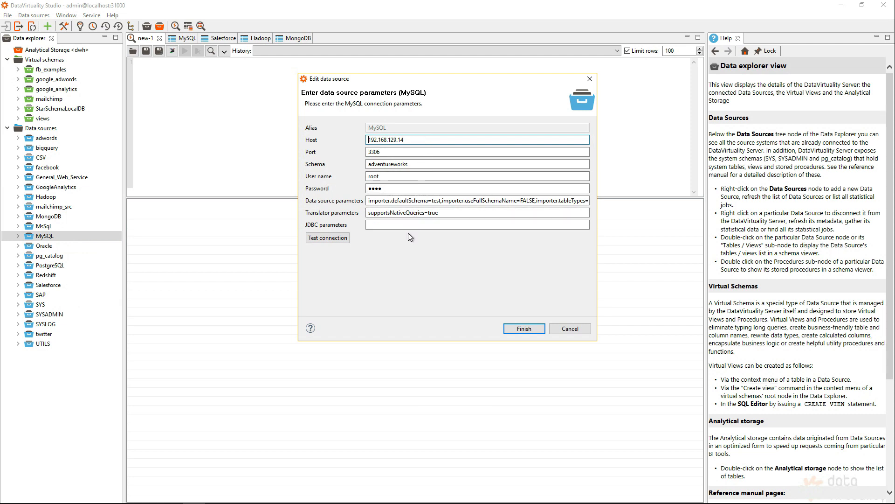
click(571, 327)
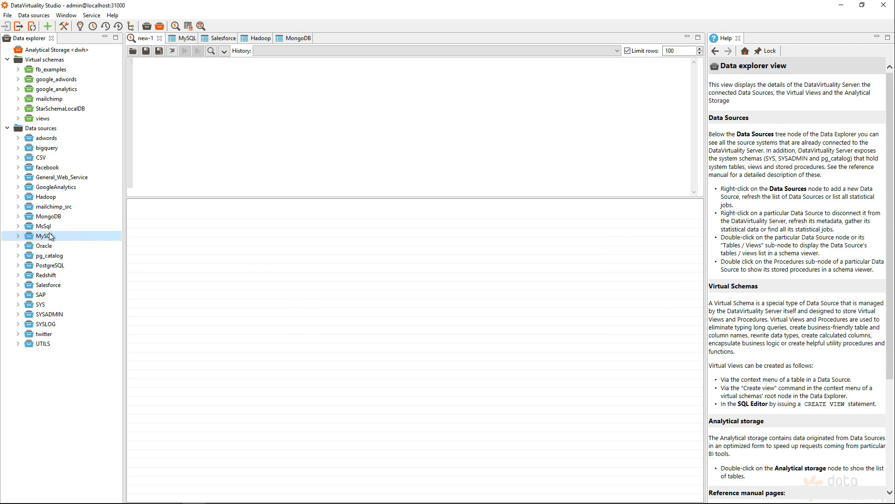
Browse the 76 MySQL tables, inspect the address table, and view its rows
click(17, 236)
click(59, 249)
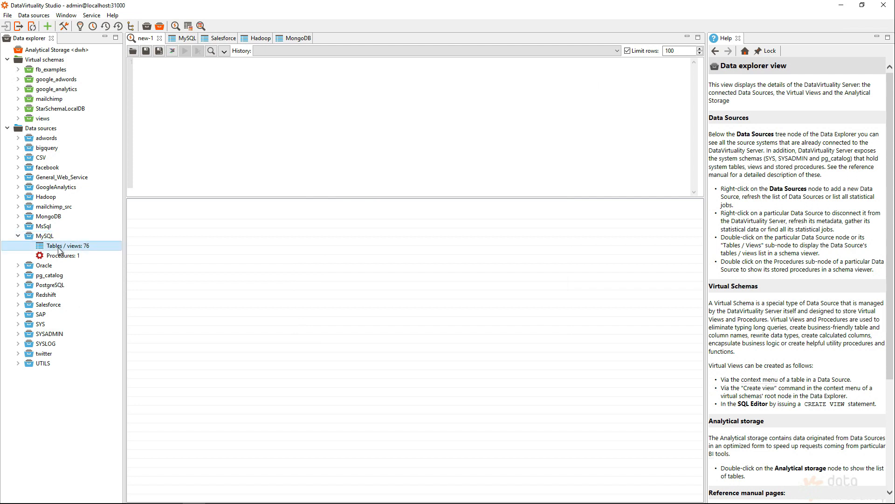
double_click(59, 247)
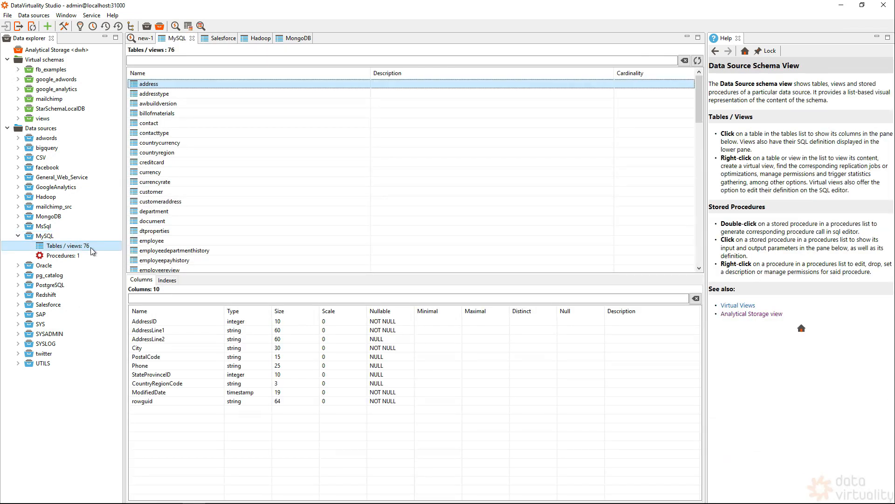
click(162, 95)
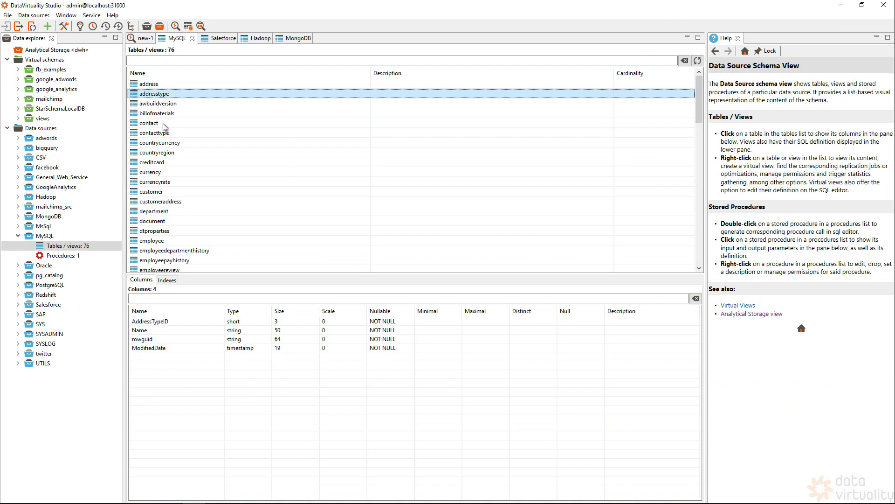
click(159, 84)
click(166, 280)
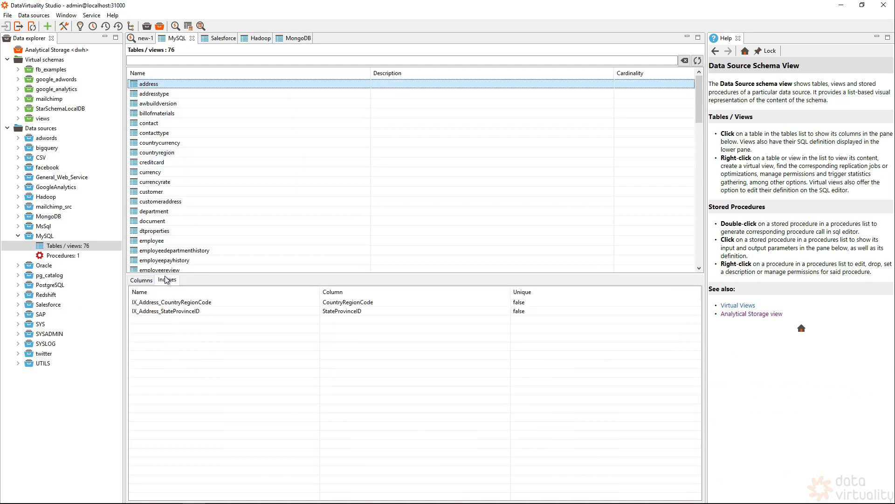
click(148, 280)
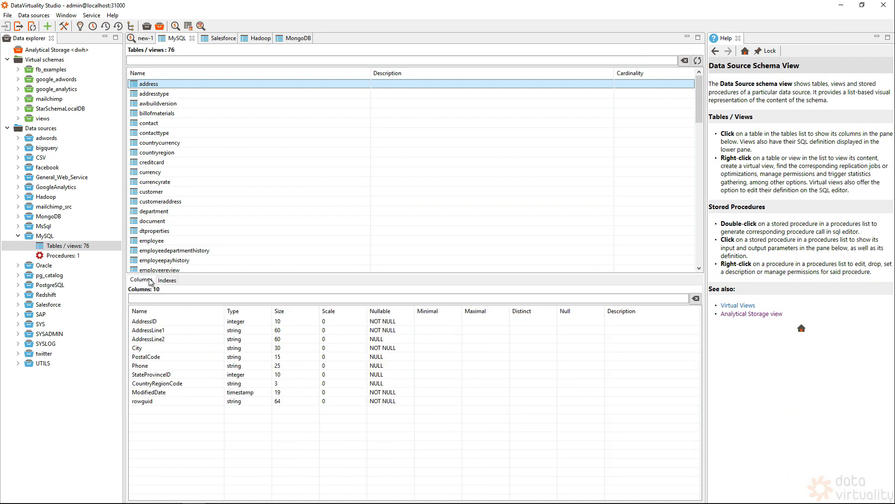
right_click(158, 85)
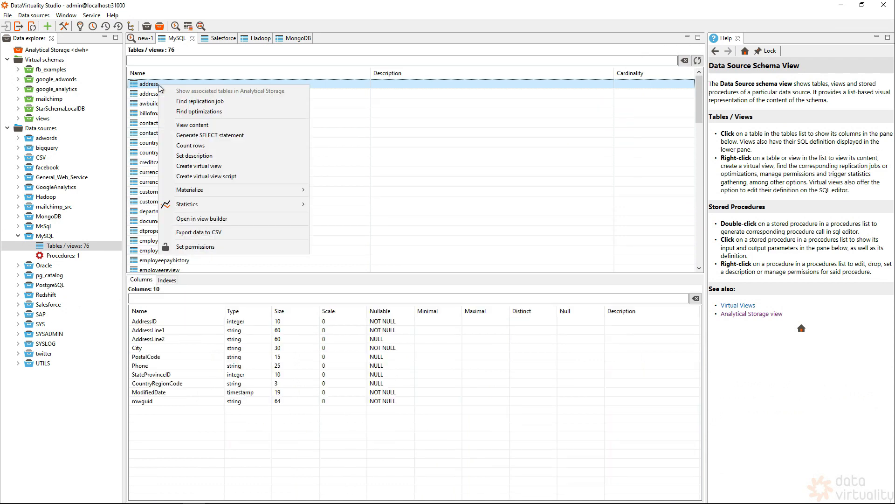
click(209, 126)
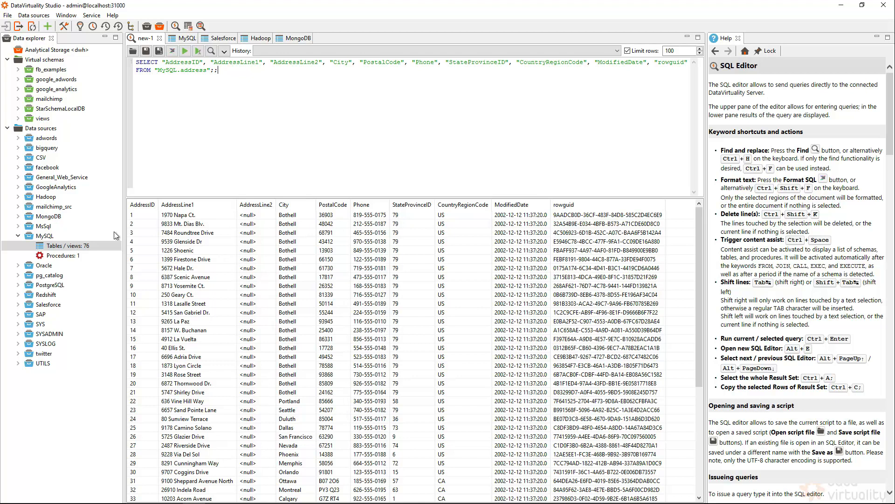
Review the Salesforce data source's connection settings and close them unchanged
right_click(46, 304)
click(74, 308)
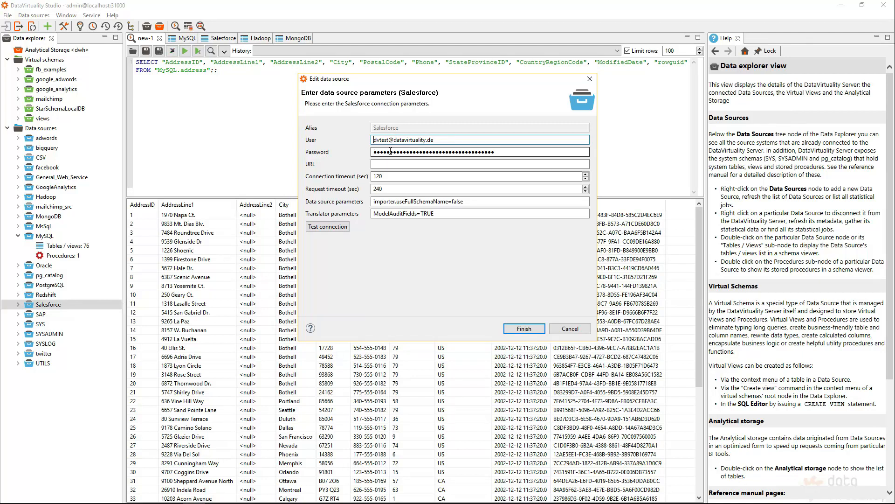
click(570, 329)
Open the 172 Salesforce tables and view the Contact table's rows
click(18, 304)
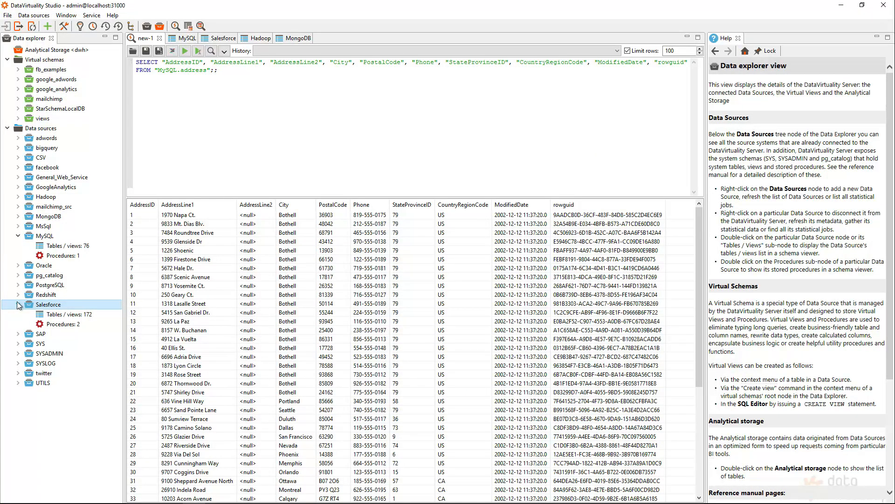
double_click(76, 315)
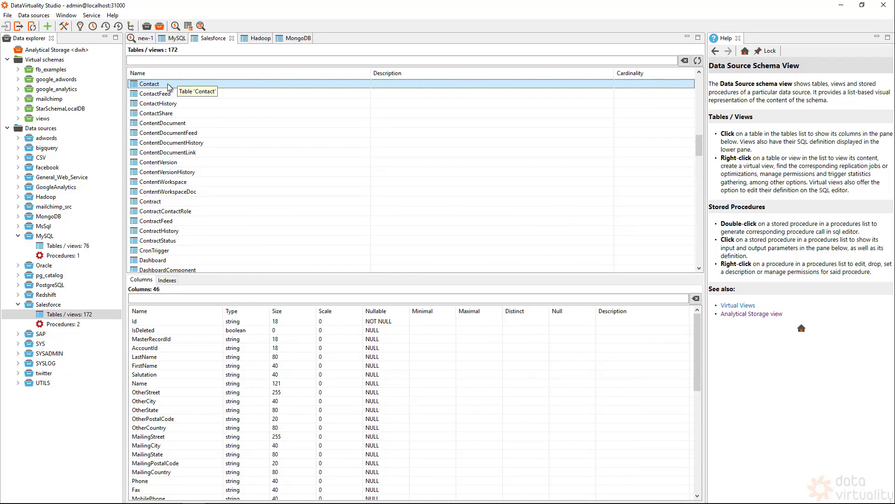
right_click(168, 85)
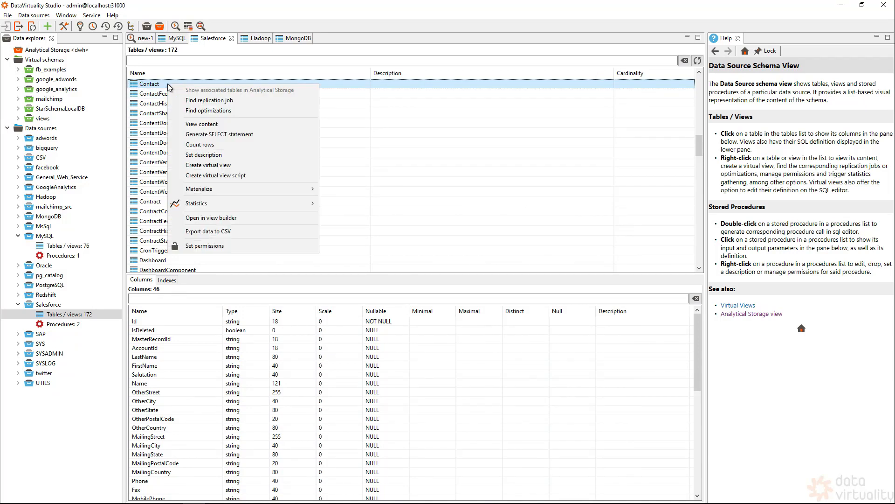
click(214, 124)
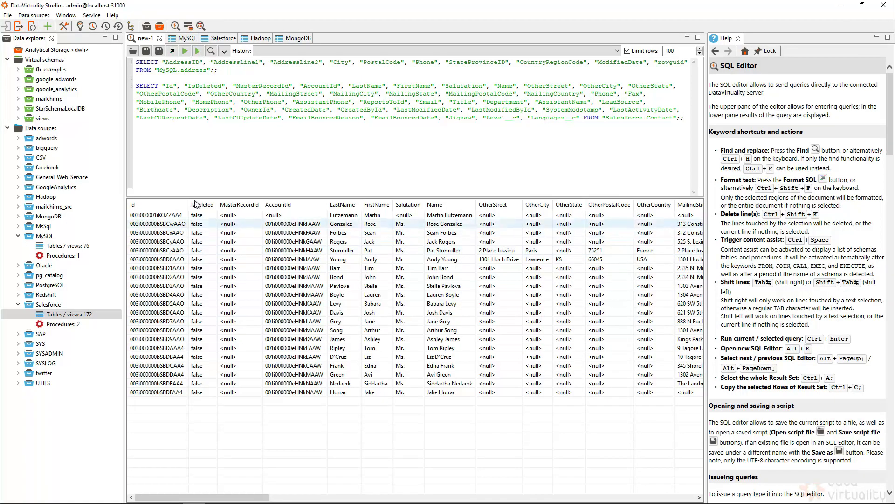
Expand the Hadoop source and review its connection settings without changes
click(18, 197)
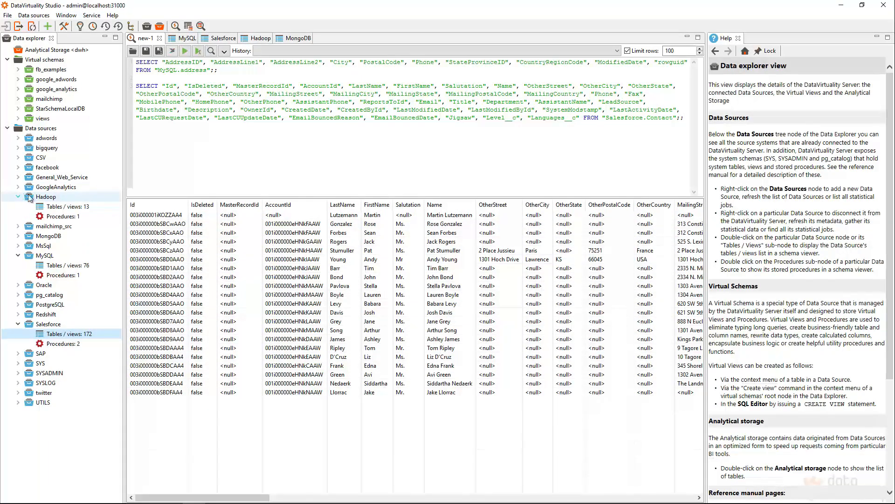
right_click(56, 201)
click(70, 205)
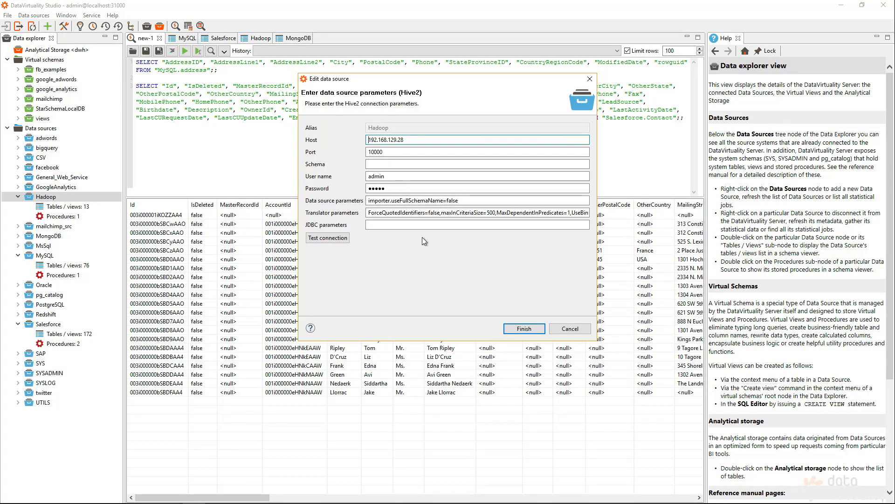
click(570, 328)
Open Hadoop's 13 tables and view the salesorderdetail rows
double_click(51, 209)
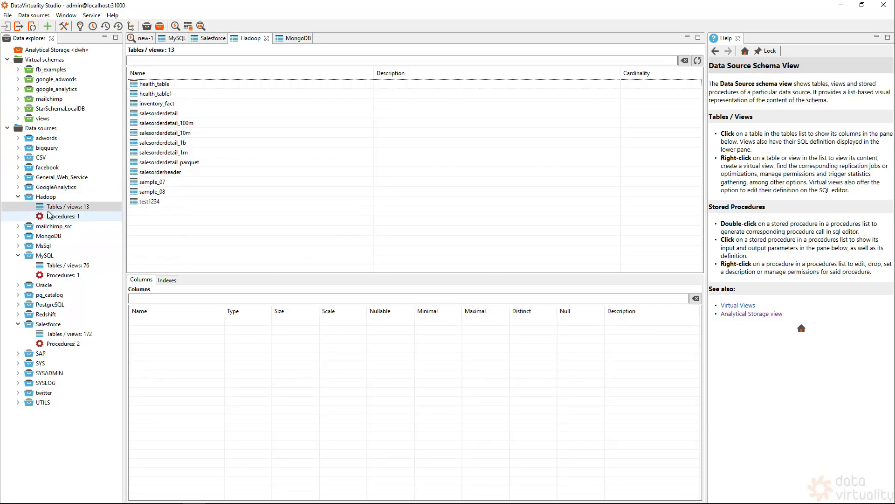
click(172, 113)
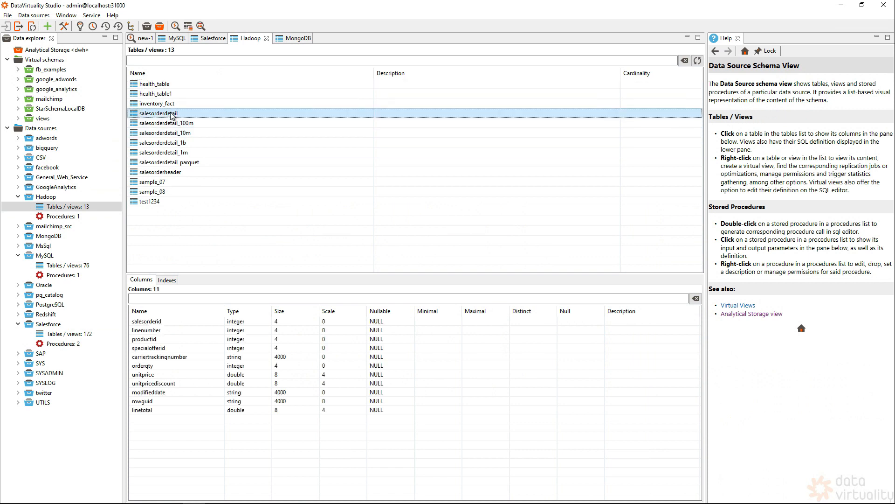
right_click(172, 116)
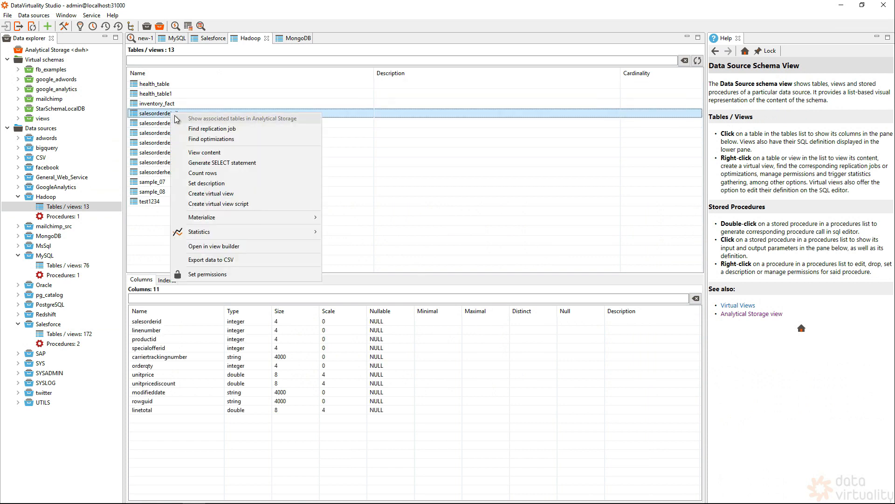
click(208, 154)
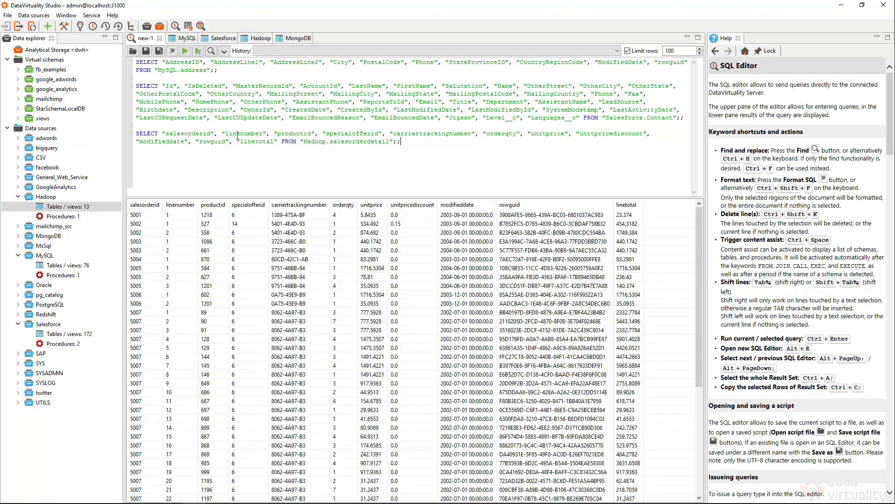
Open MongoDB's 8 tables and preview the salesorderdetail table's rows
click(19, 236)
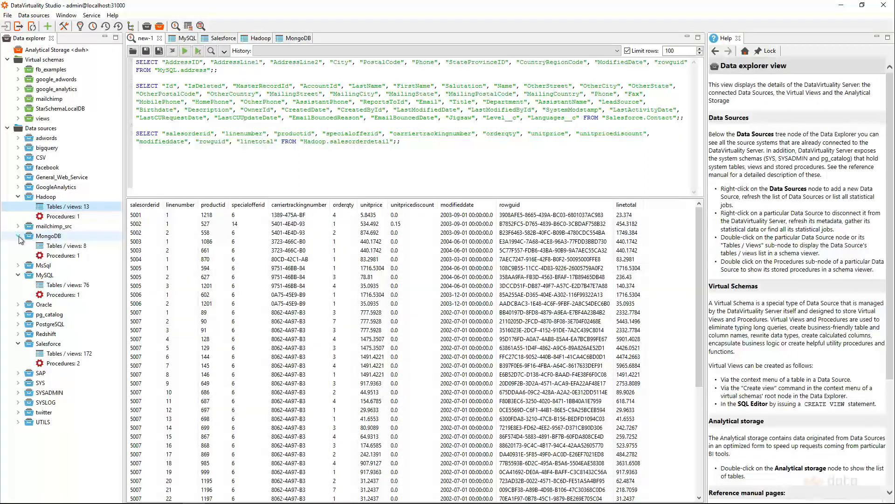
click(60, 246)
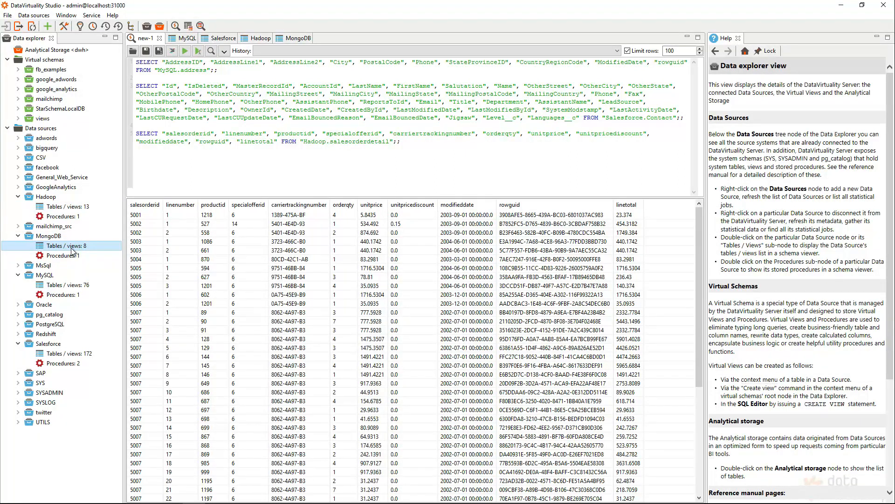
double_click(72, 251)
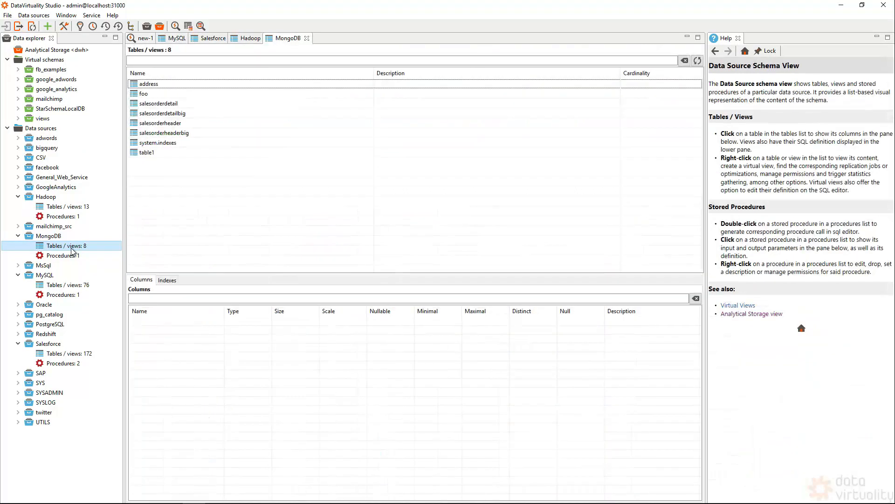
click(180, 104)
right_click(180, 107)
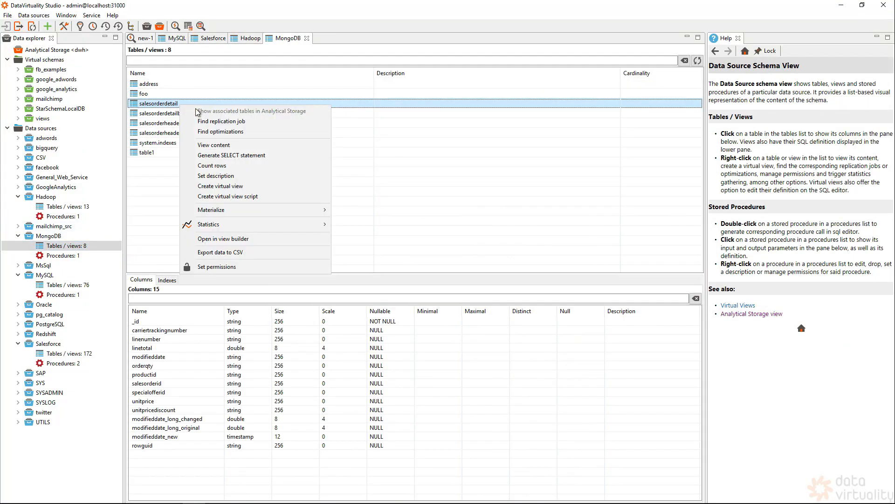
click(220, 144)
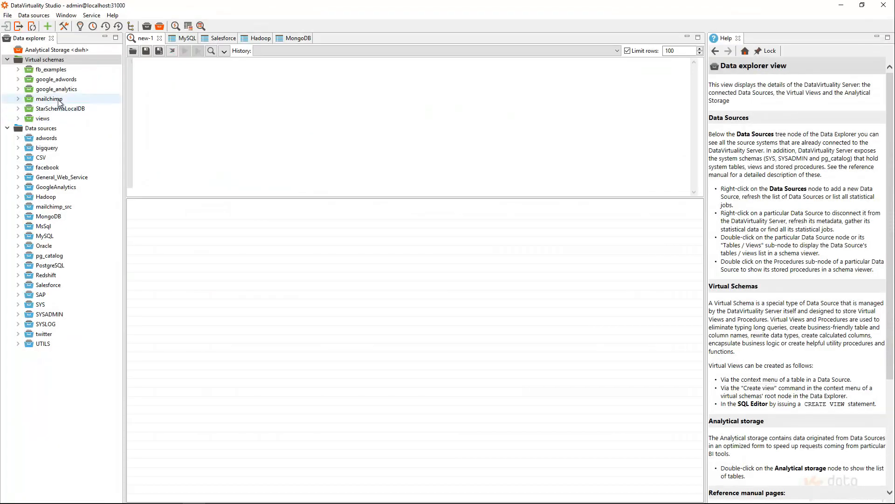
Create a virtual schema named MySchema and expand it in the Data explorer
right_click(60, 61)
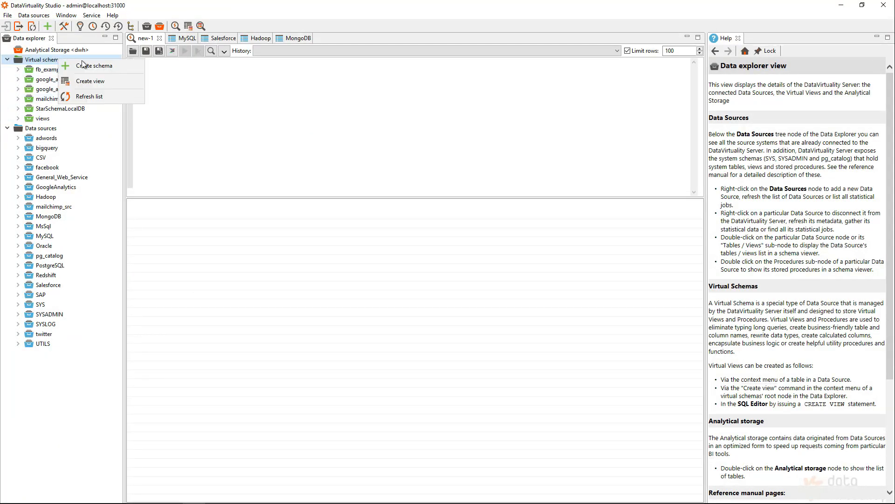
click(93, 66)
click(426, 114)
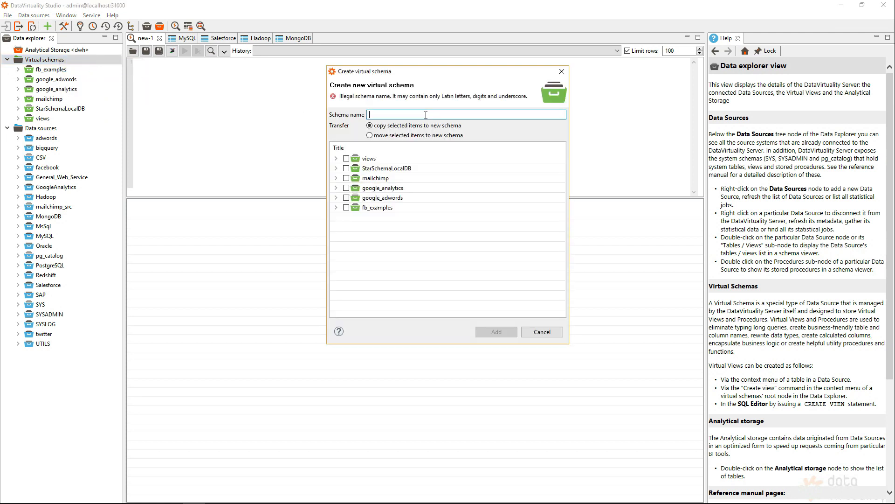
text(MySchema)
key(Return)
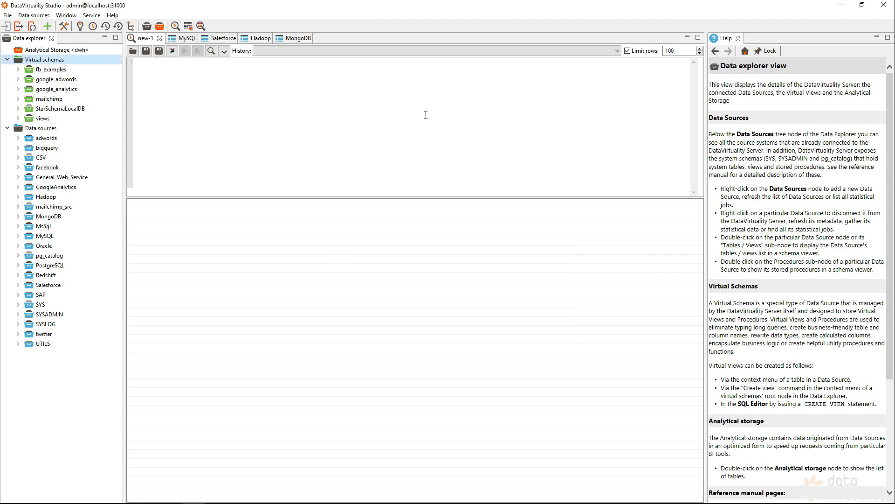
click(35, 109)
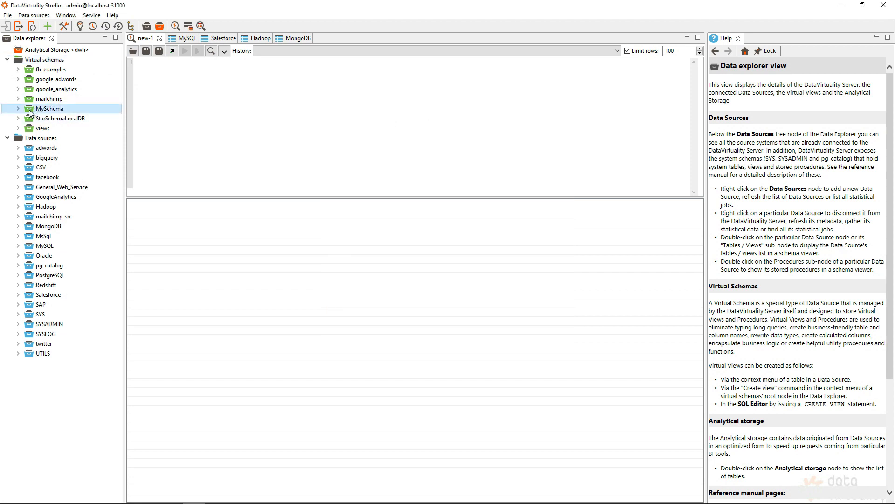
click(18, 108)
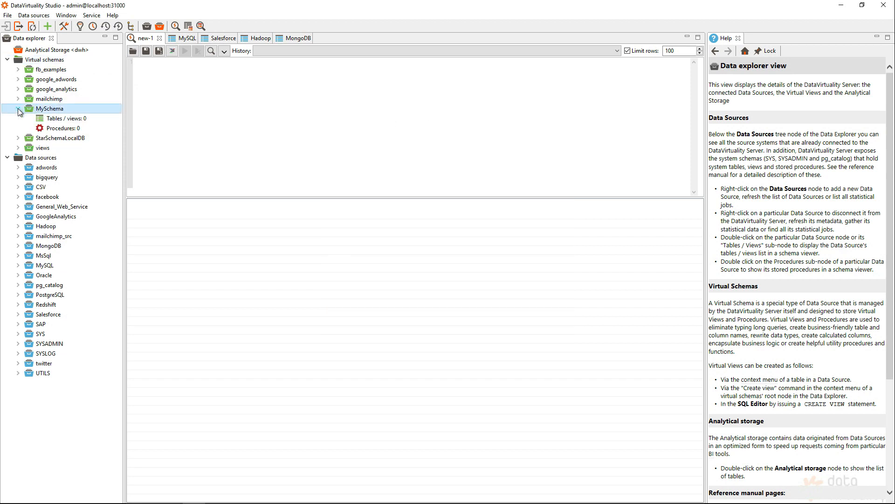
right_click(62, 115)
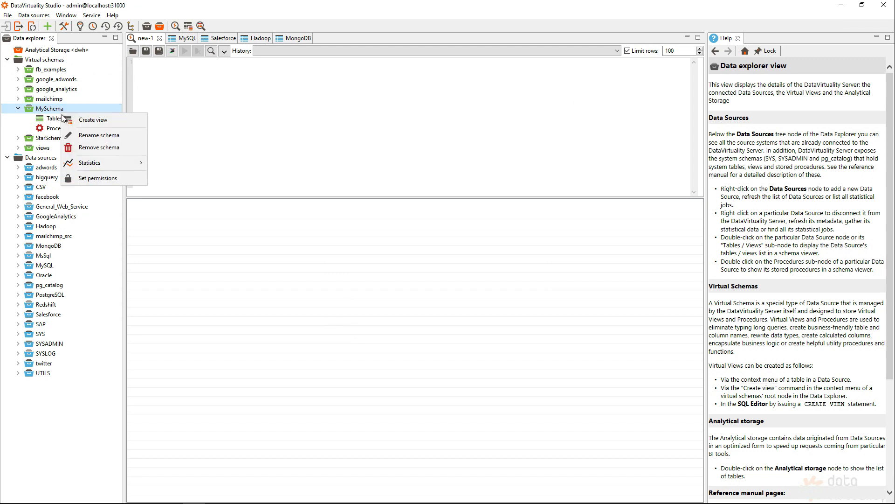
Start a MySchema view named Product with the MySQL product table as its source
click(75, 121)
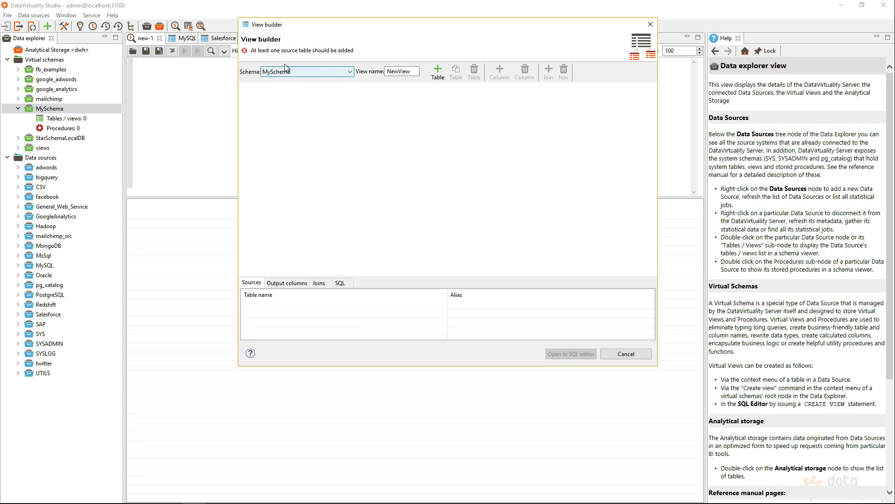
double_click(401, 73)
text(Product)
click(437, 70)
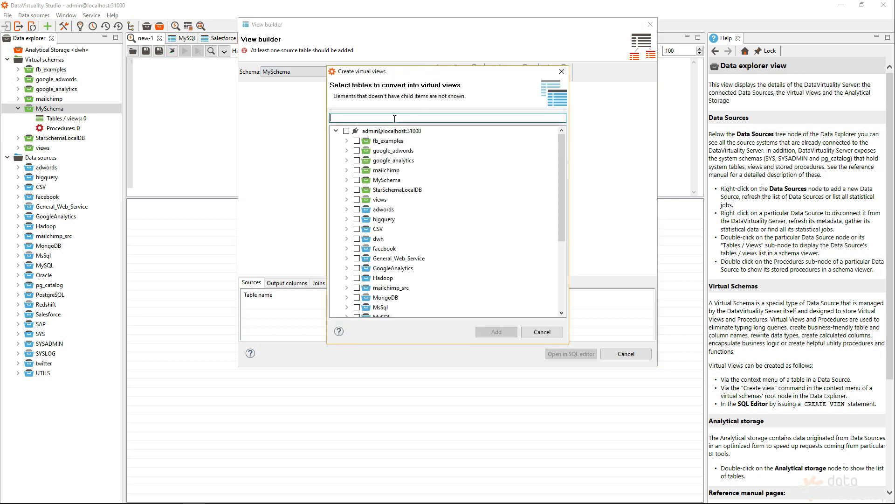
click(564, 248)
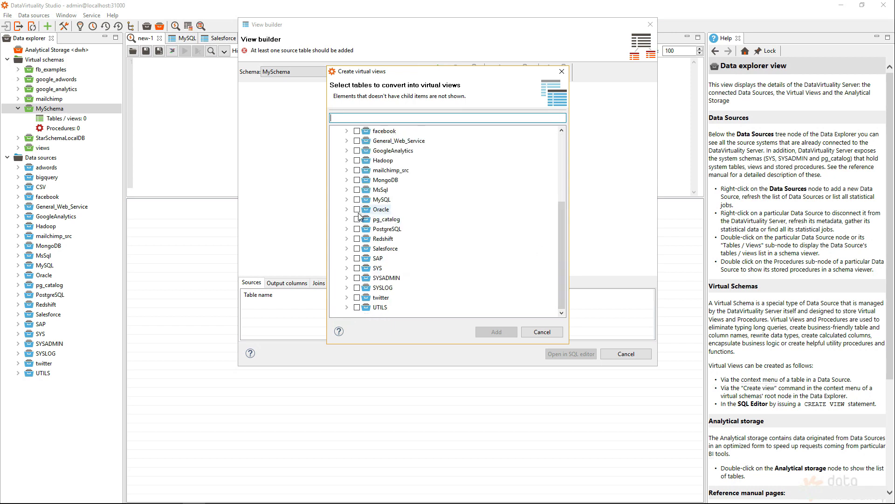
click(347, 200)
scroll(494, 261, down, 5)
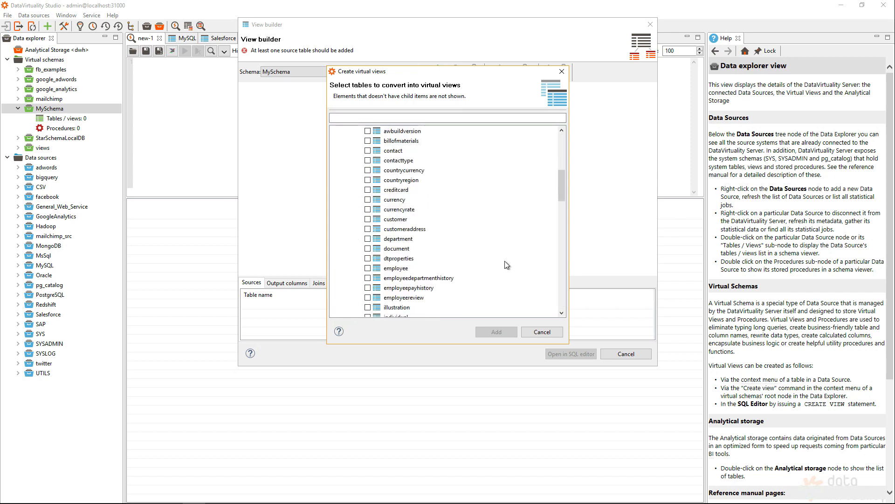
click(367, 238)
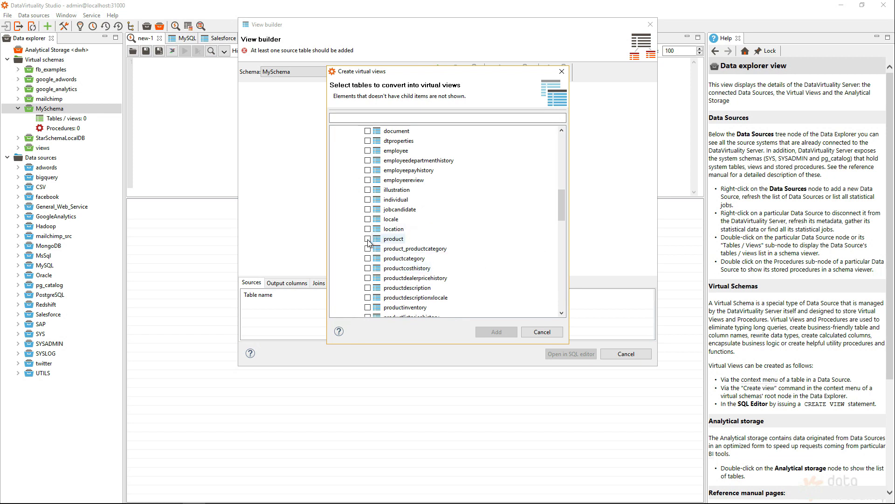
click(498, 332)
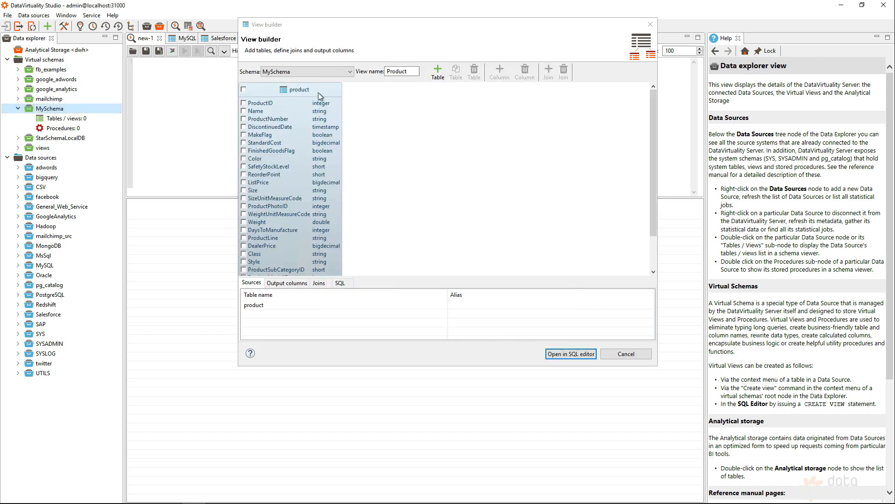
drag(322, 96, 334, 98)
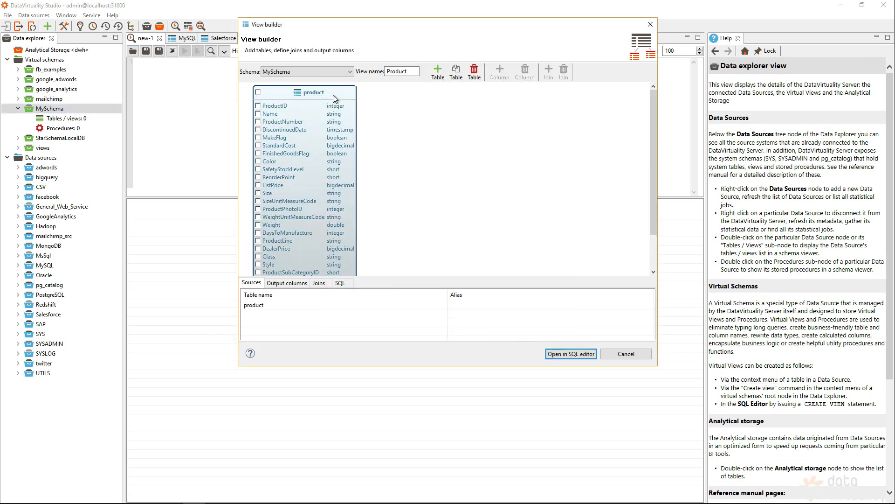
Tick ProductID, Color, DealerPrice and ListPrice, then open the view definition as SQL
click(258, 106)
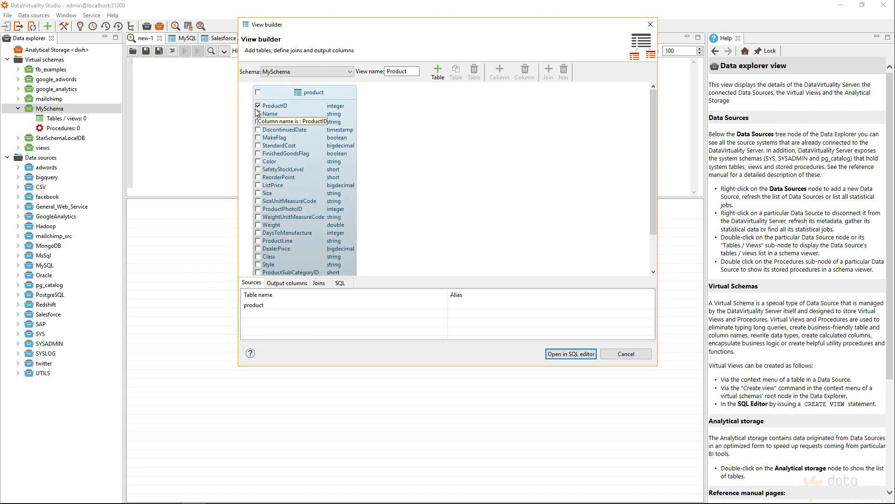
click(258, 162)
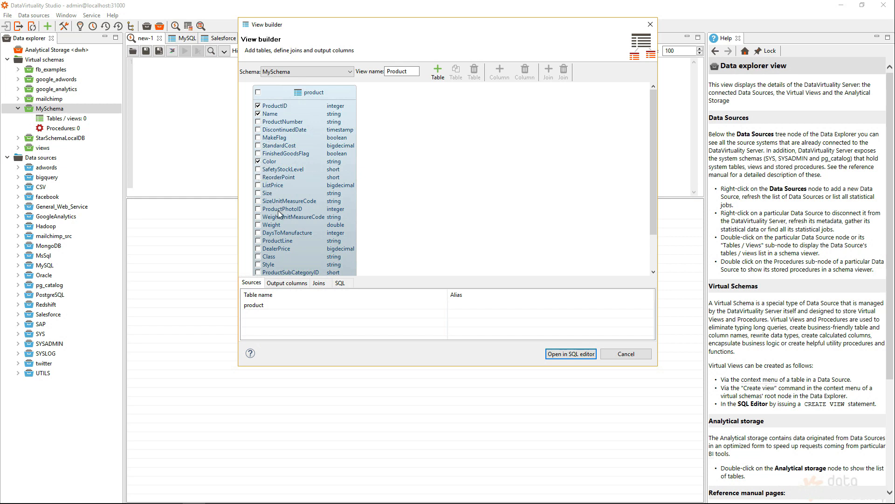
click(258, 249)
click(258, 185)
click(571, 354)
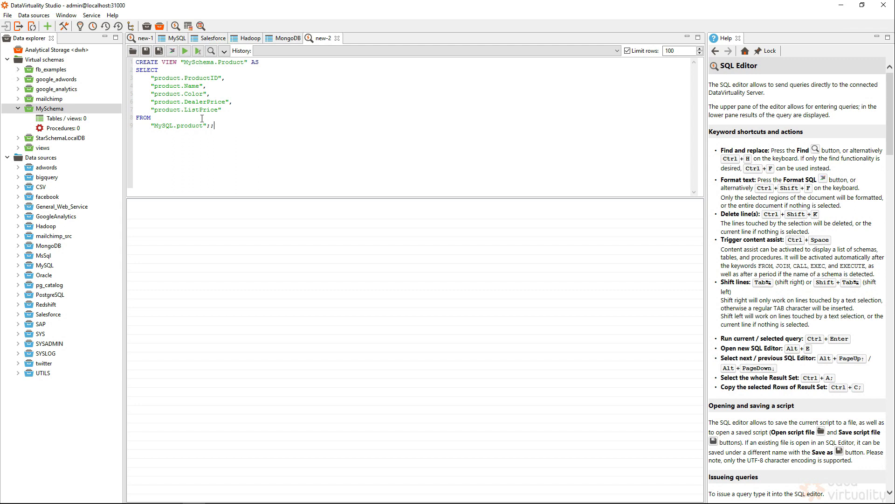
Preview the view's SELECT, alias product.ProductID as Product_ID, and rerun to confirm
drag(160, 138, 111, 68)
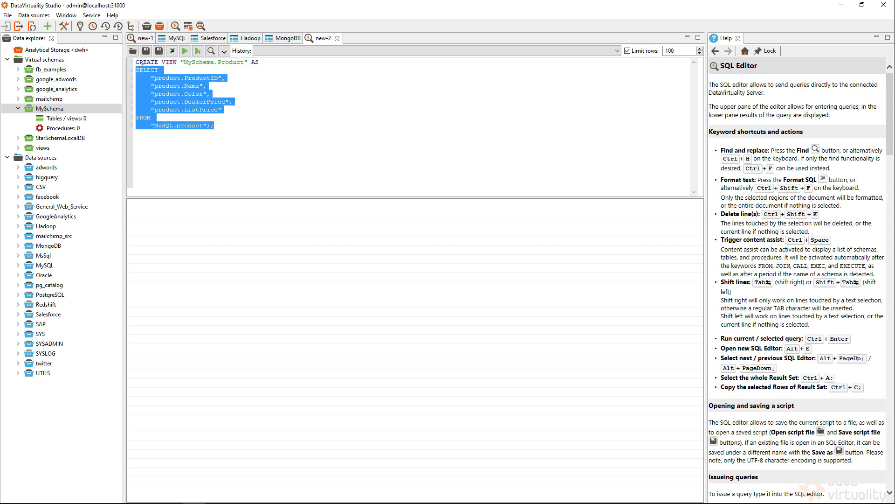
click(200, 55)
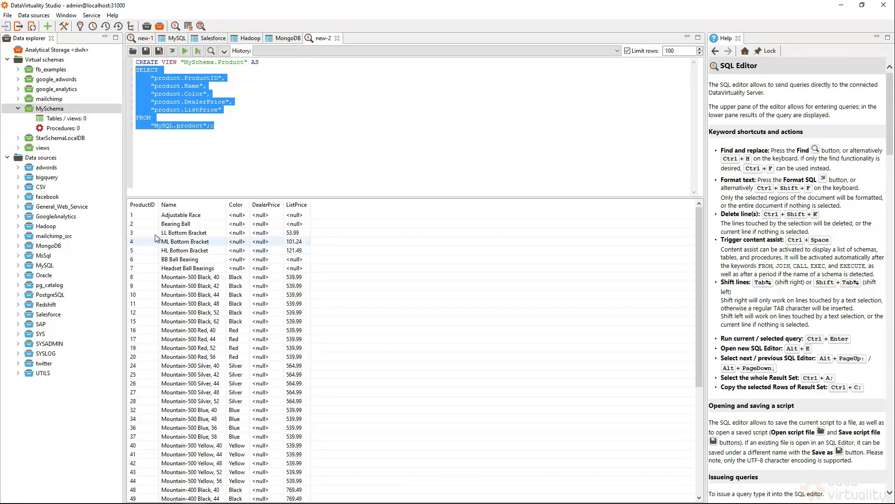
click(222, 78)
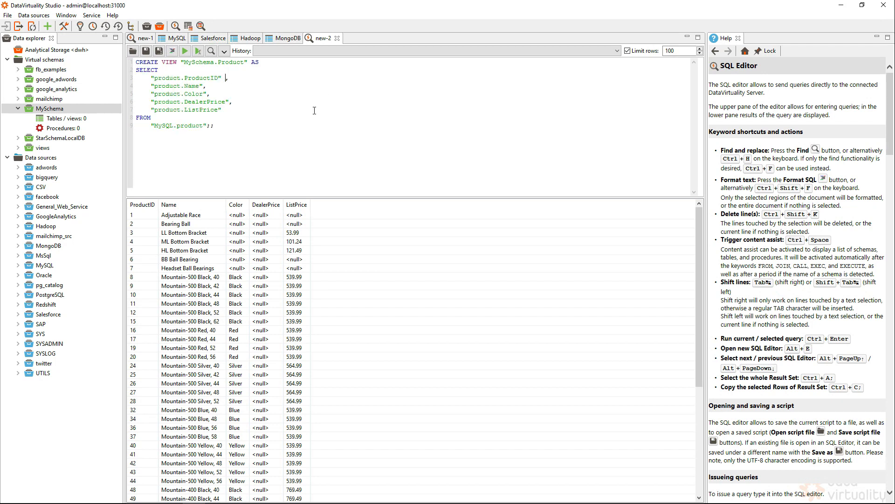
text(as)
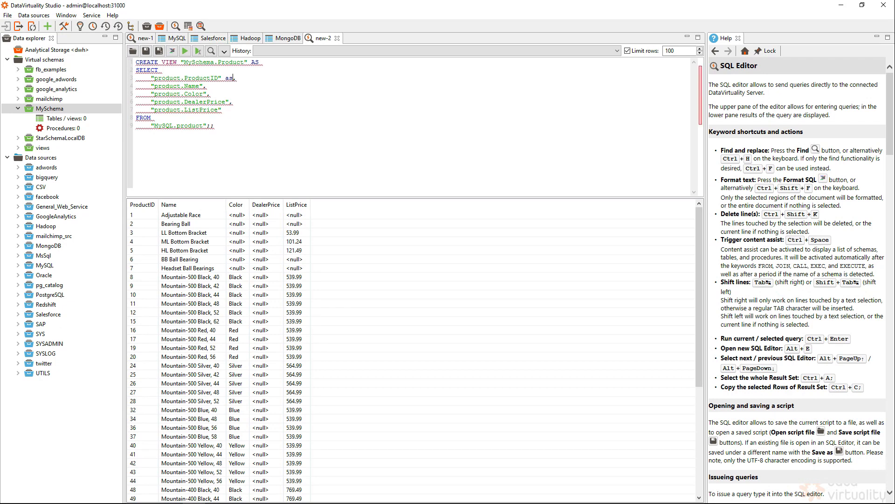
text( Produ)
text(c)
text(t_)
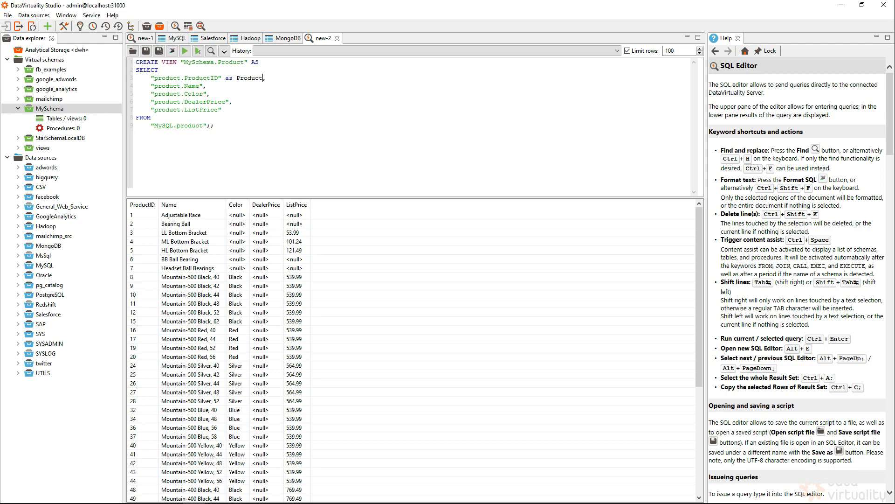
text(ID)
drag(220, 124, 135, 70)
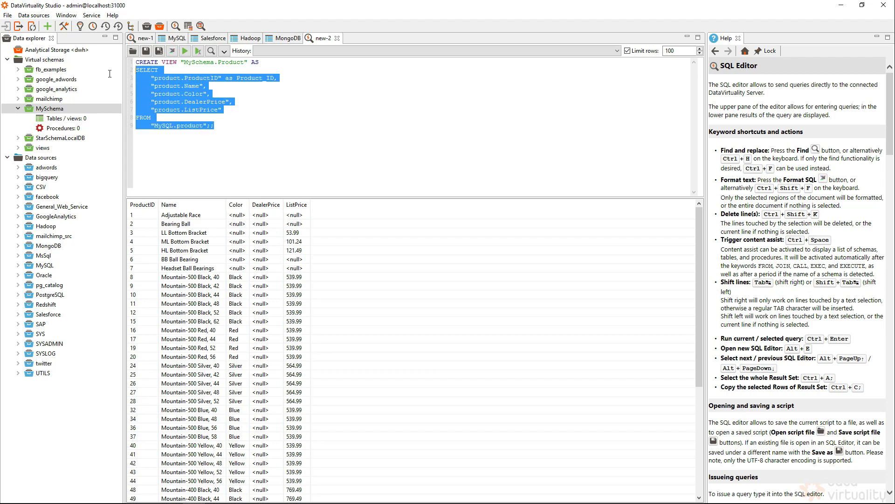
click(199, 52)
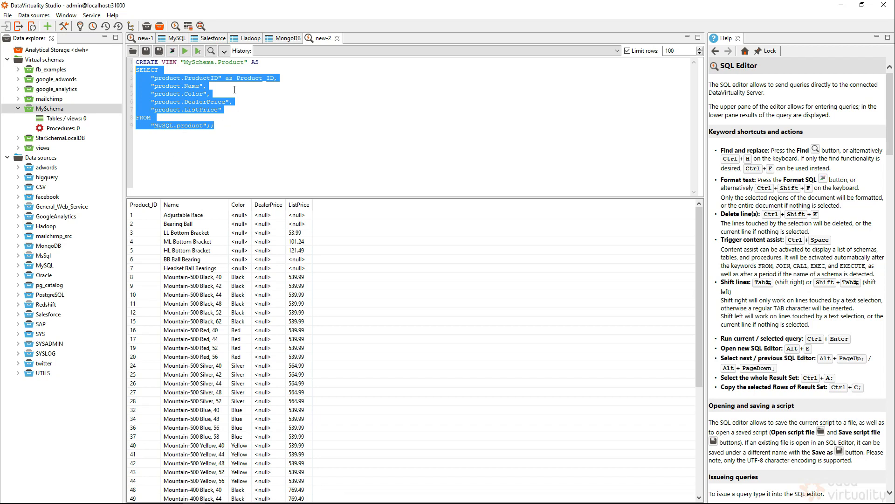
click(230, 126)
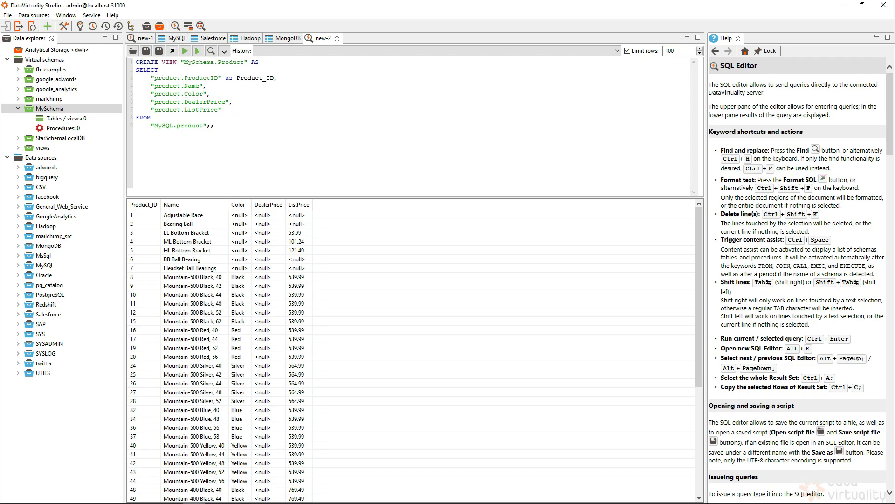
Run the script to create the Product view and check its five columns under MySchema
click(186, 51)
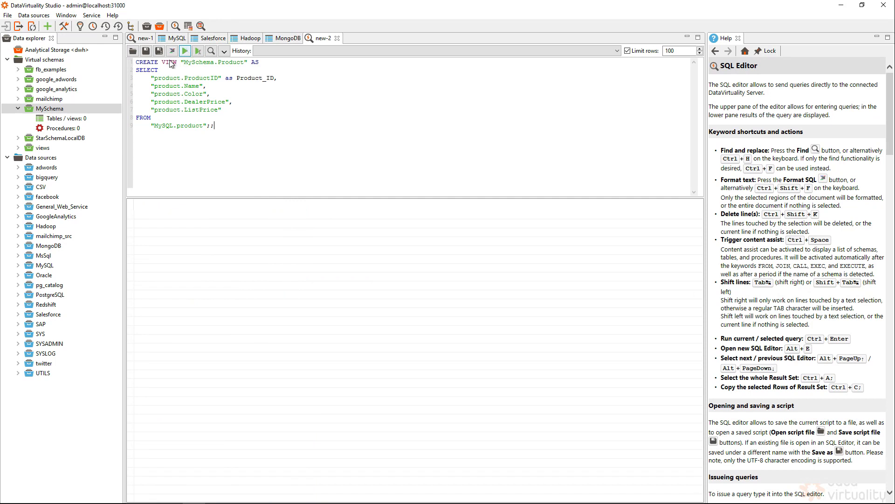
double_click(71, 109)
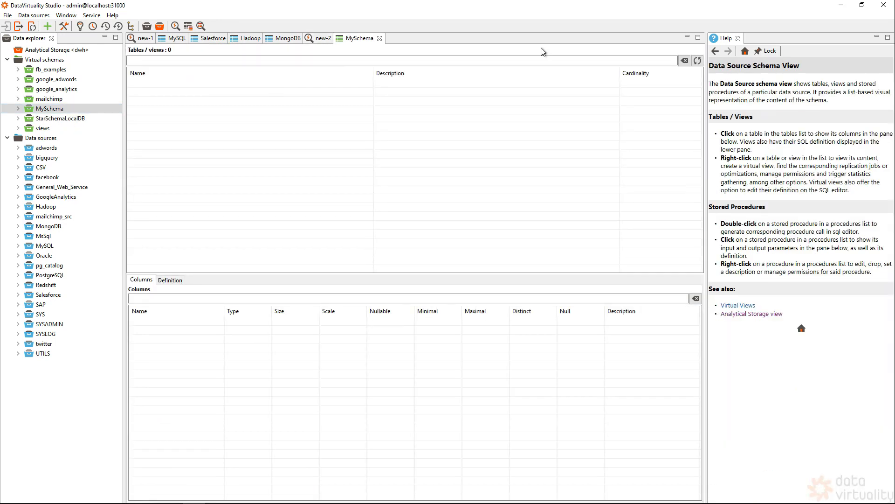
click(164, 85)
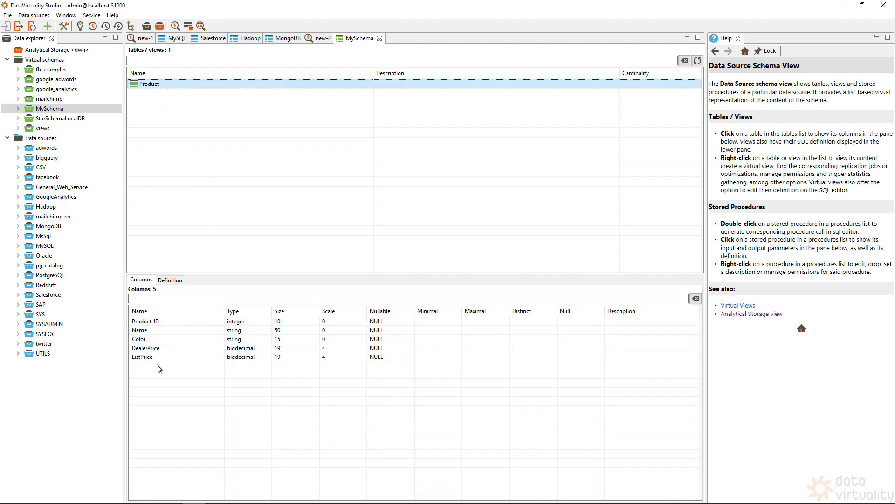
click(19, 108)
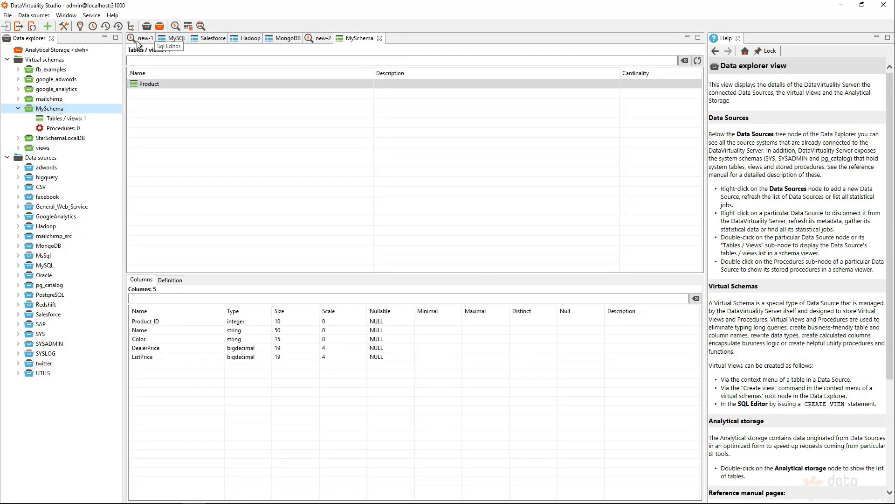
click(188, 26)
Name the new view Sales and add Oracle SALESORDERDETAIL and SALESORDERHEADER as sources
drag(415, 71, 354, 71)
text(Sales)
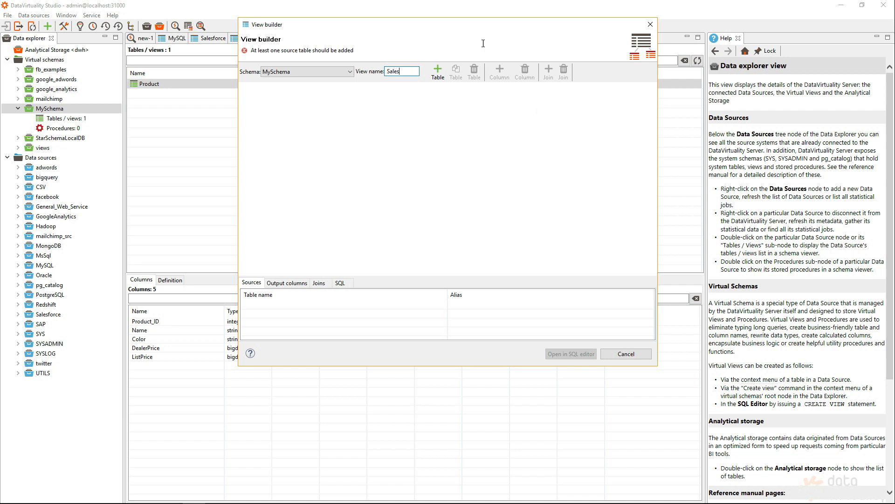
click(439, 72)
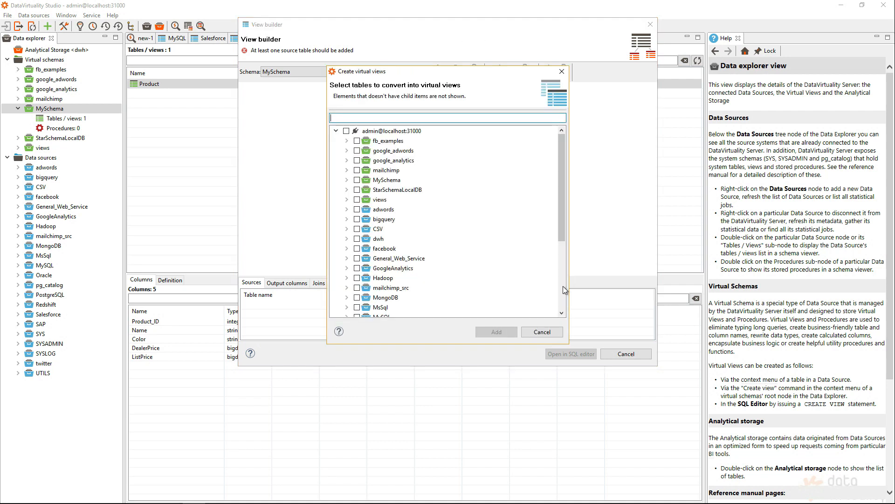
scroll(564, 287, down, 5)
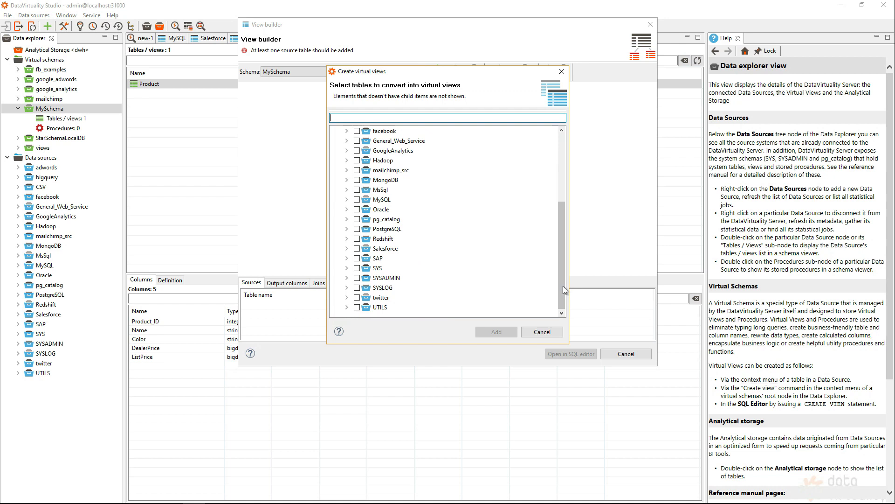
click(347, 209)
click(368, 180)
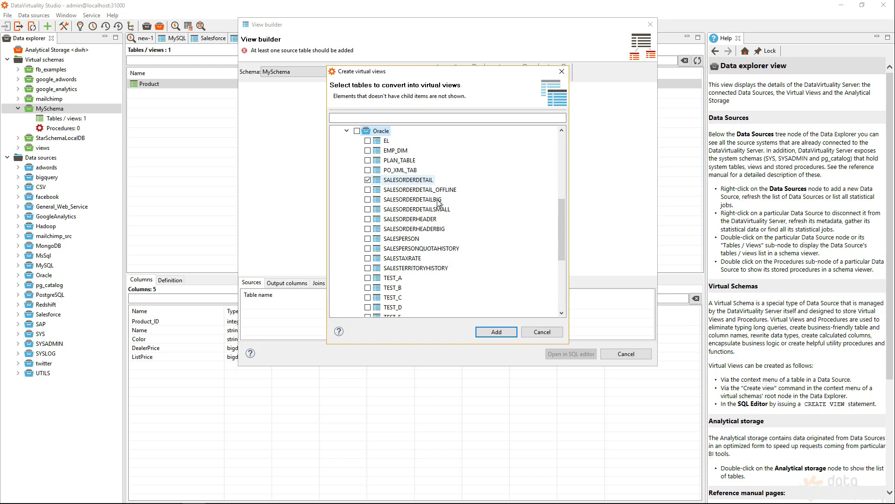
click(367, 218)
click(497, 331)
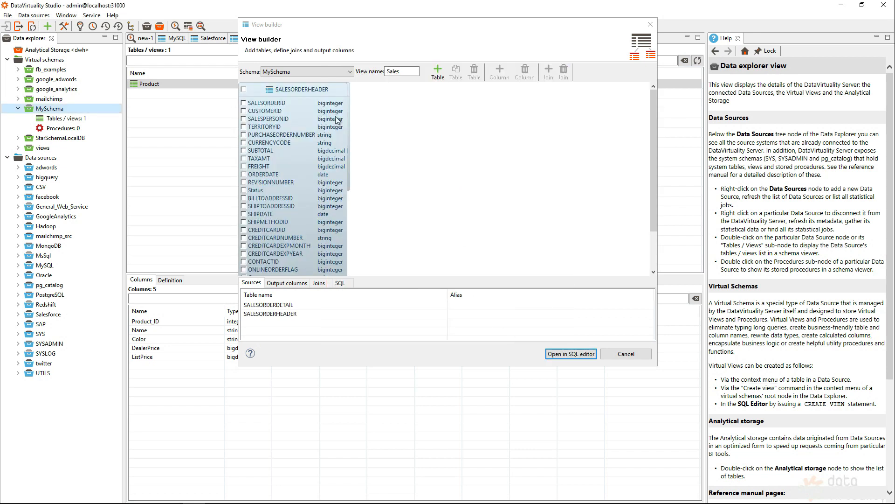
drag(325, 86, 487, 94)
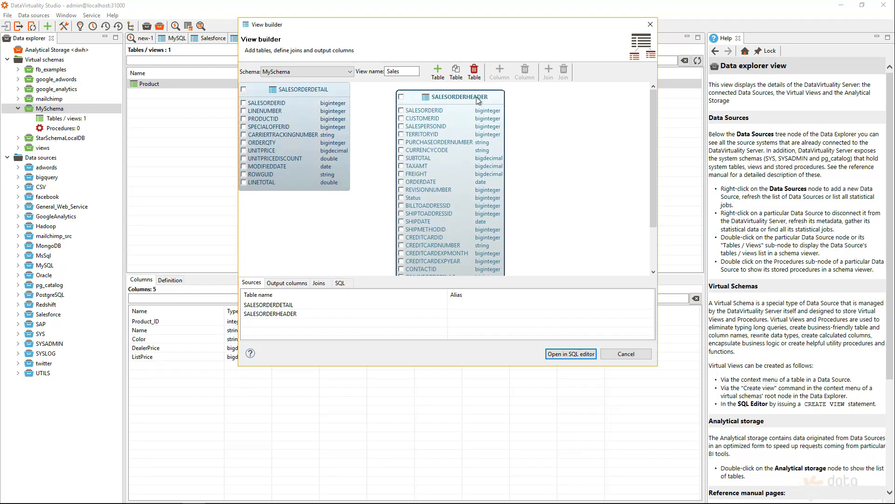
click(332, 91)
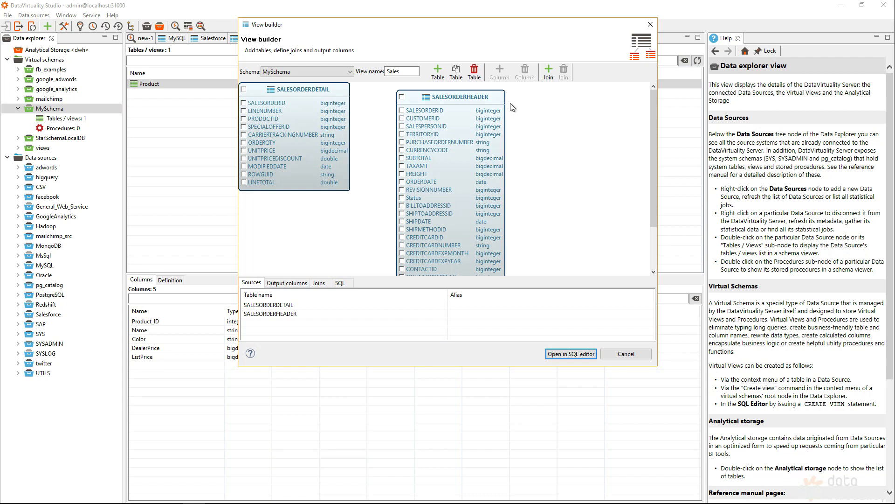
Join SALESORDERHEADER and SALESORDERDETAIL on SALESORDERID
click(548, 74)
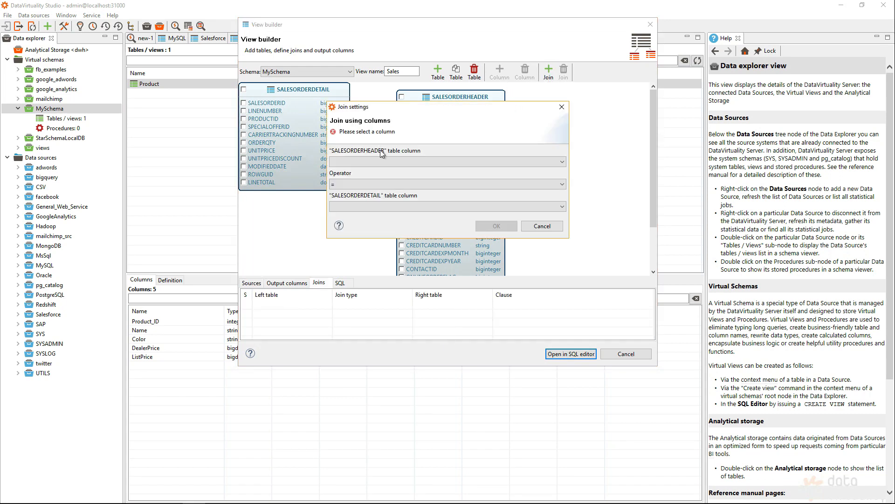
click(366, 161)
click(363, 171)
click(366, 204)
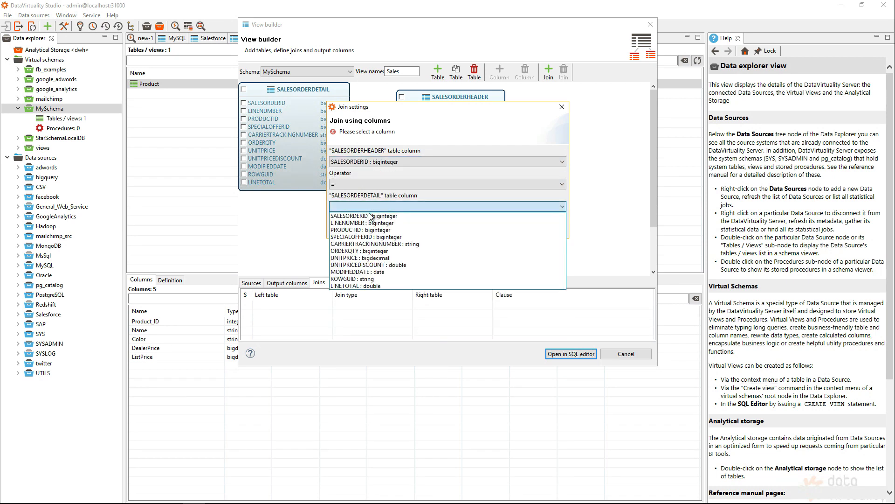
click(371, 217)
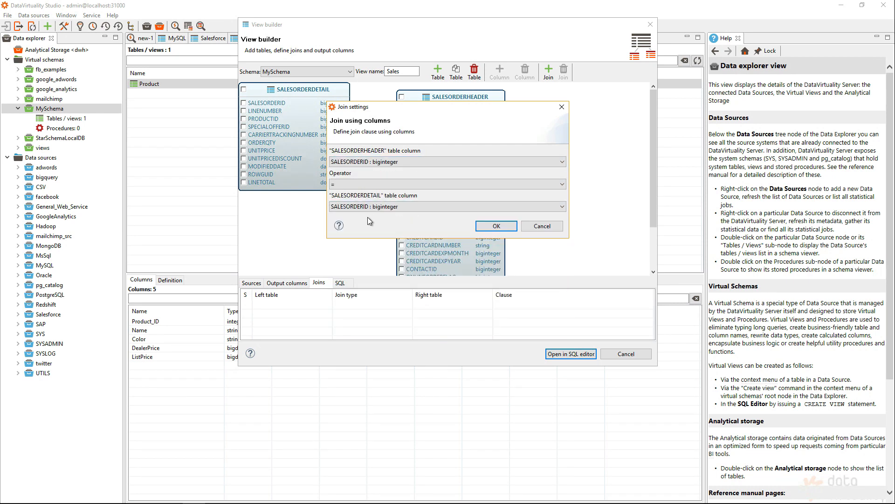
click(488, 227)
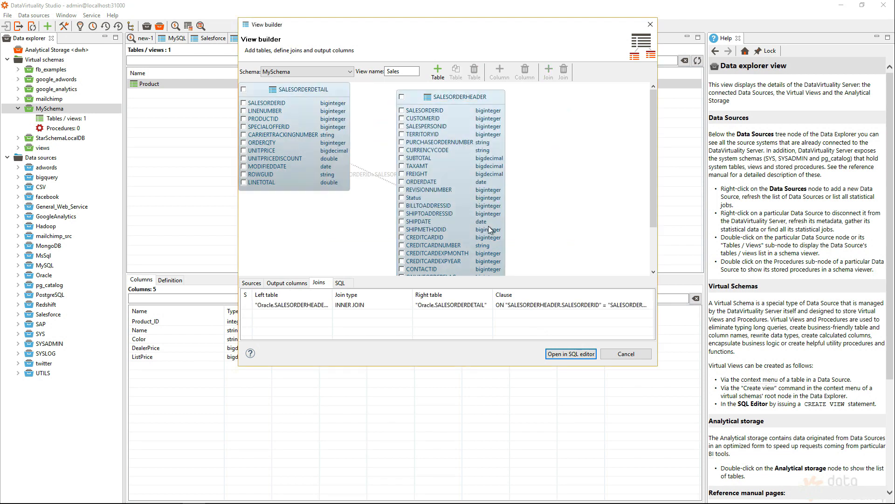
Include PRODUCTID, ORDERQTY, ORDERDATE and SUBTOTAL in the output and open the statement as SQL
click(246, 120)
click(244, 142)
click(402, 182)
click(402, 158)
click(560, 354)
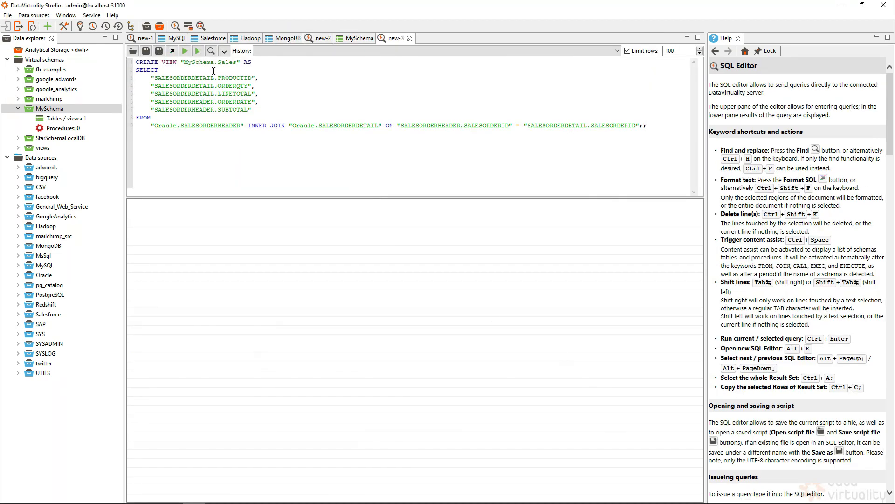
Alias PRODUCTID as Product_ID, verify the preview, and run the CREATE VIEW MySchema.Sales statement
drag(654, 124, 136, 70)
click(199, 51)
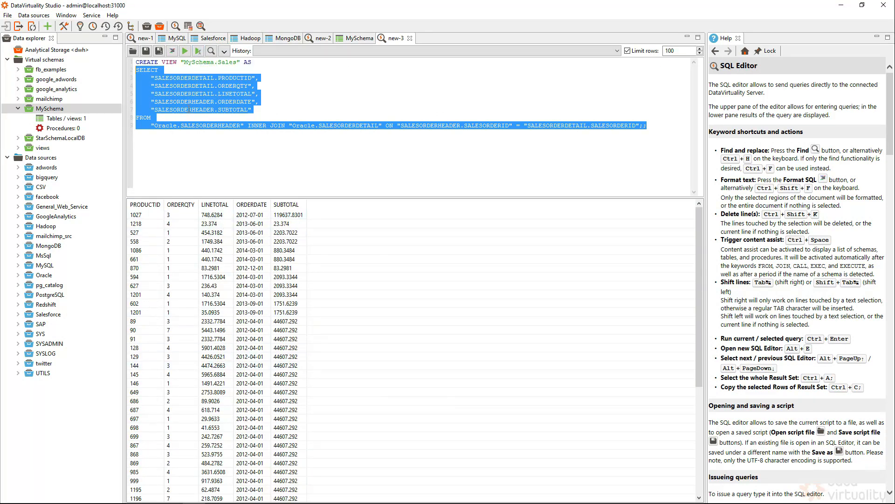
click(256, 77)
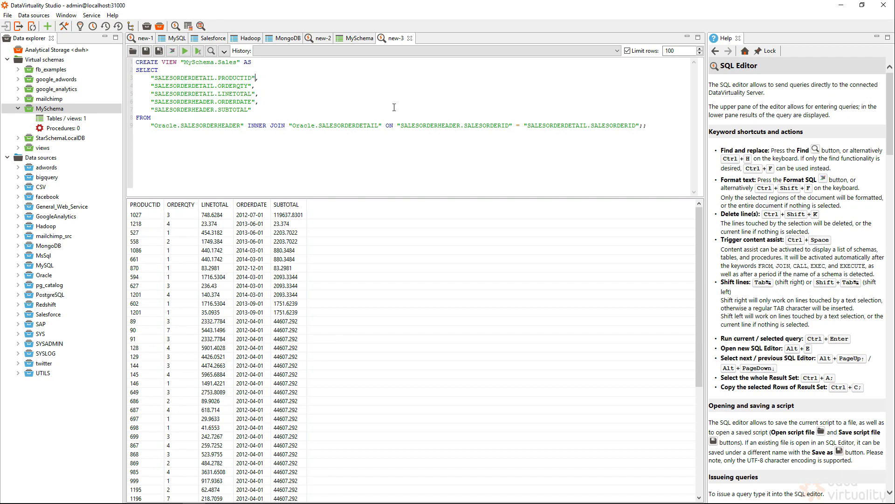
text(as)
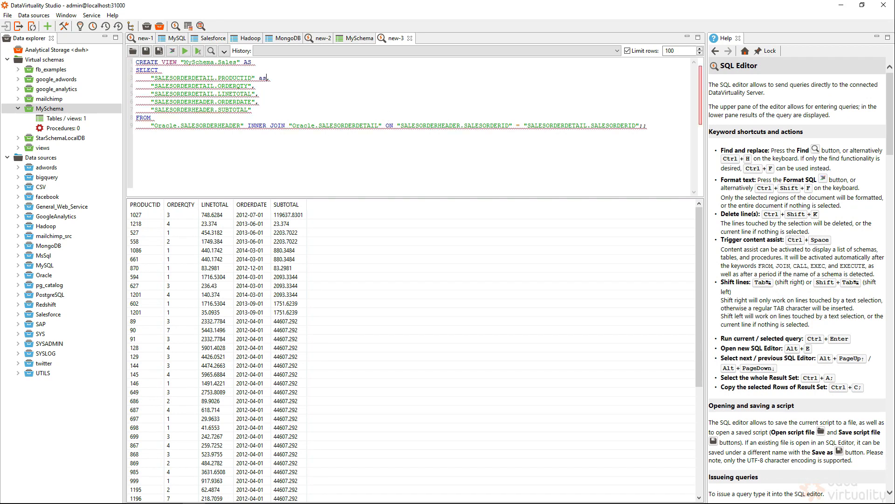
text( PR)
key(BackSpace)
text(roduct_I)
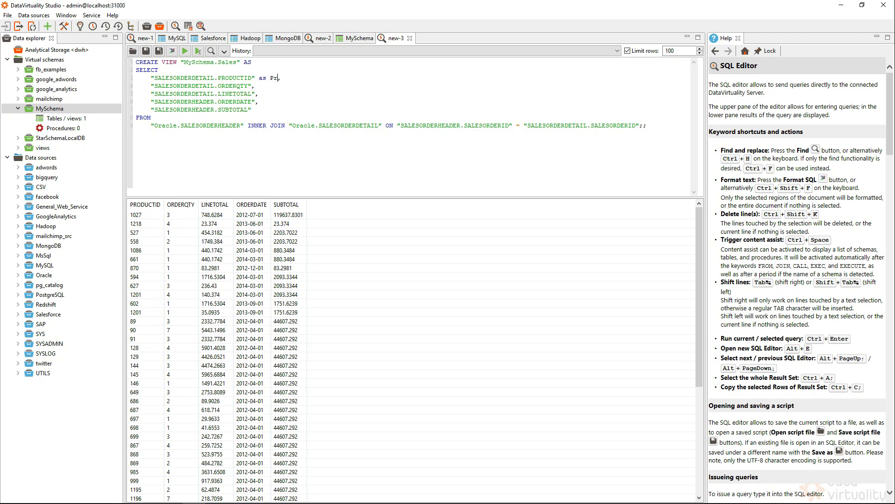
text(D,)
drag(340, 88, 61, 69)
click(198, 52)
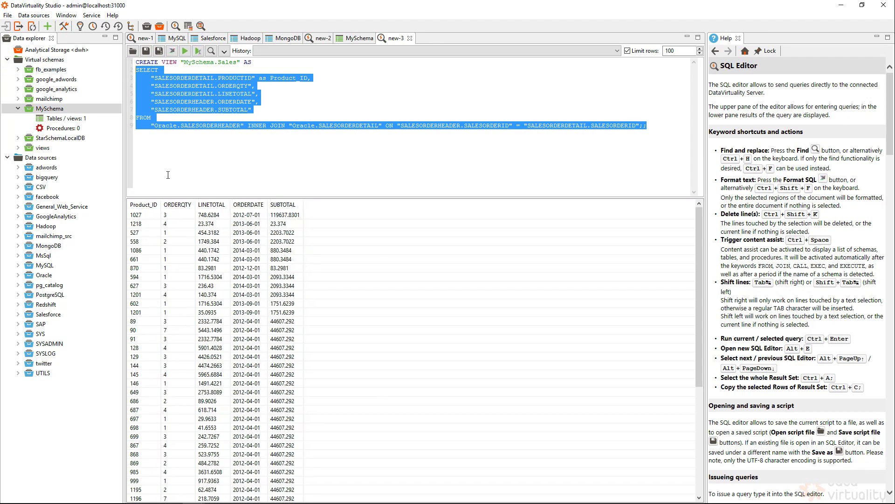
click(167, 70)
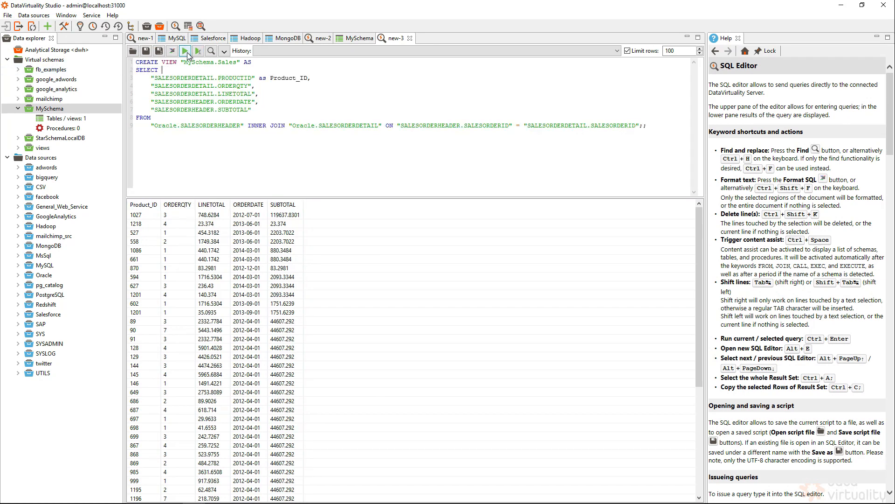
click(186, 52)
Refresh MySchema's tables/views list and show the new Sales view's definition
double_click(65, 117)
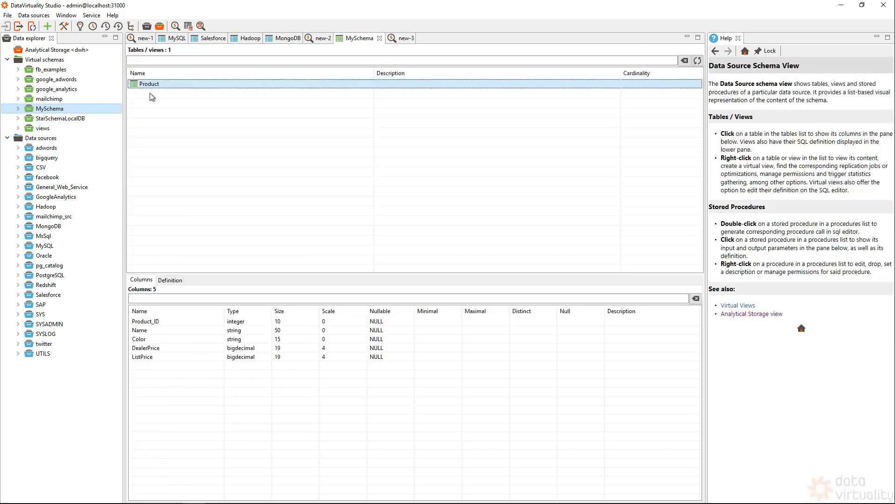
click(697, 60)
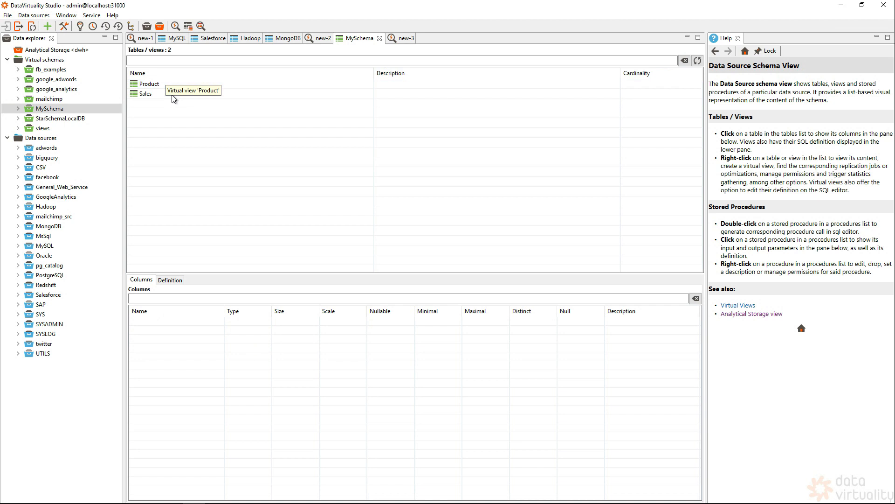
click(172, 279)
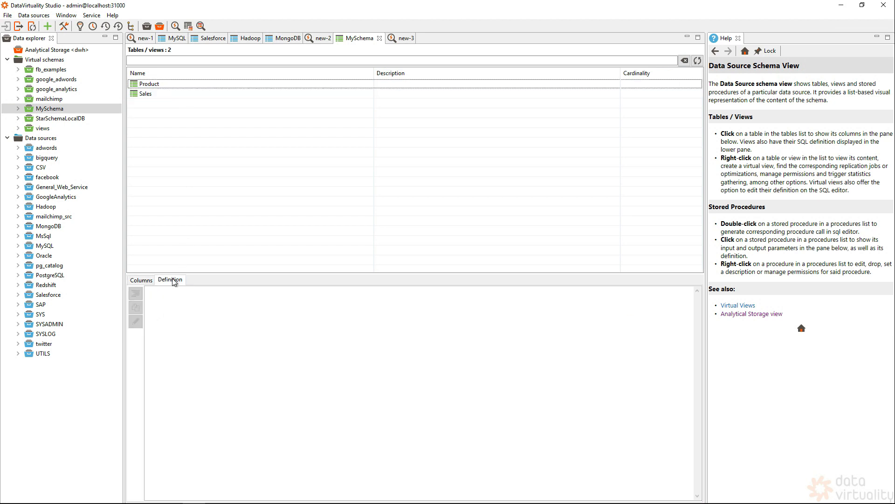
click(152, 93)
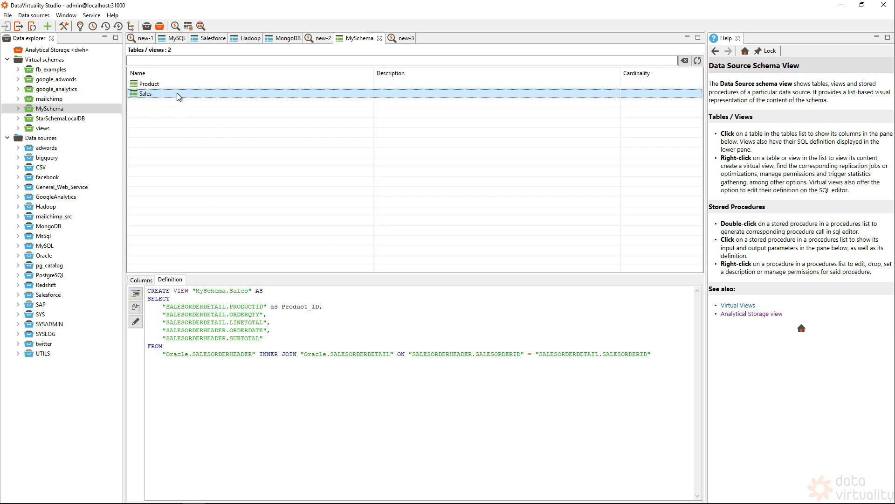
View the Sales view's content, then switch to Tableau
right_click(175, 91)
click(220, 146)
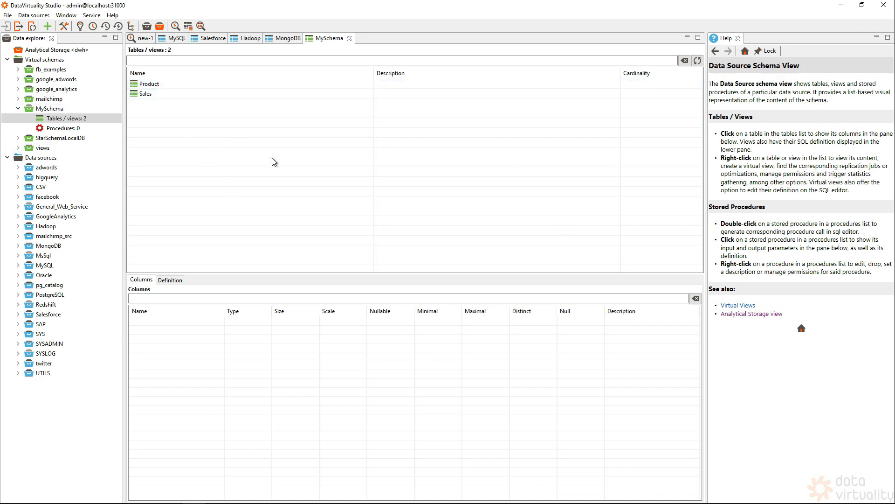
key(alt+Tab)
key(alt+Tab)
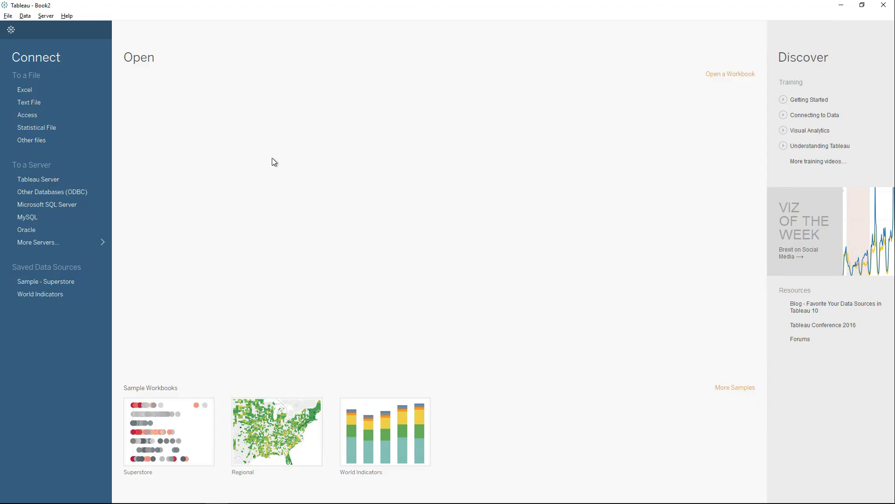
Connect Tableau over Other Databases (ODBC) using the DataVirtuality DSN and sign in
click(67, 196)
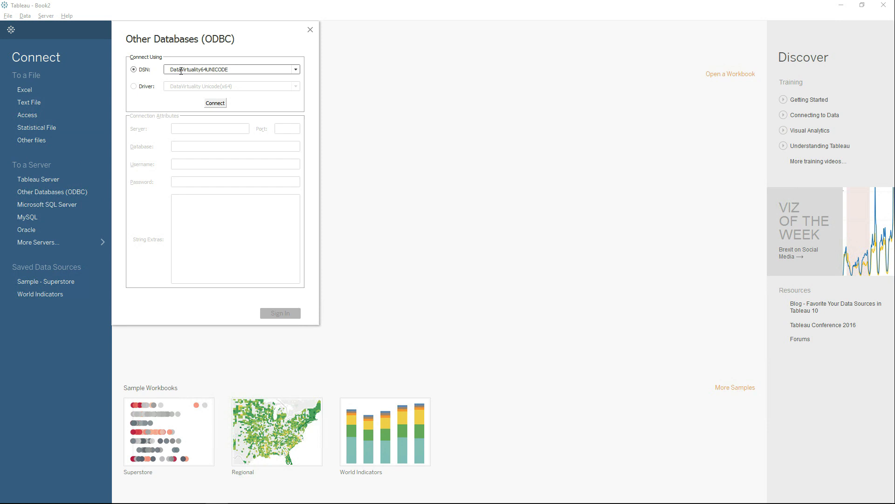
click(215, 102)
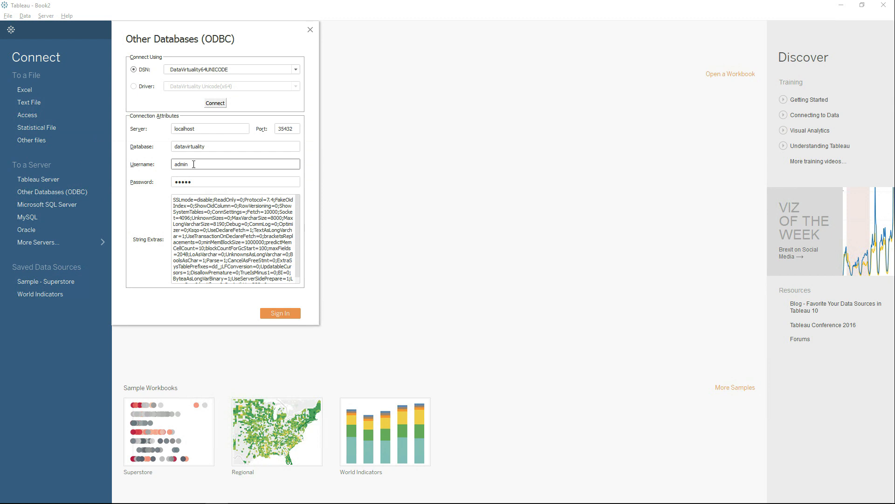
click(278, 314)
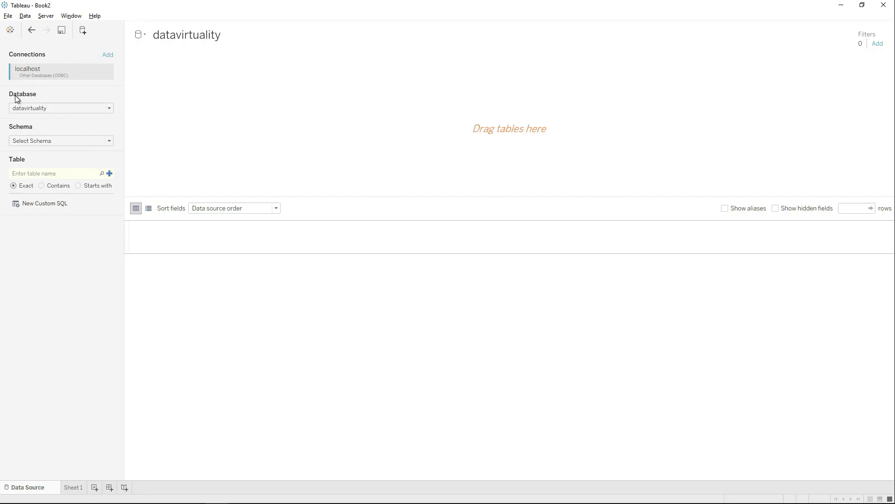
Keep datavirtuality as the database and list all available schemas
click(32, 108)
click(31, 108)
click(109, 141)
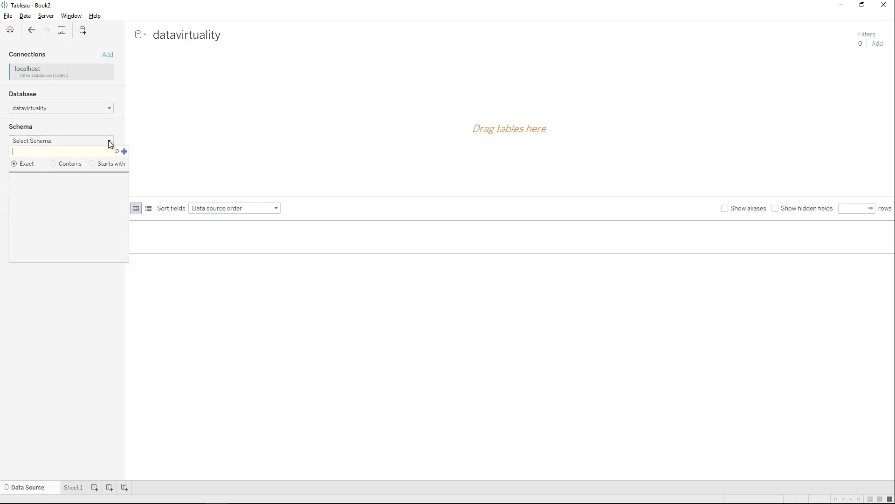
click(116, 151)
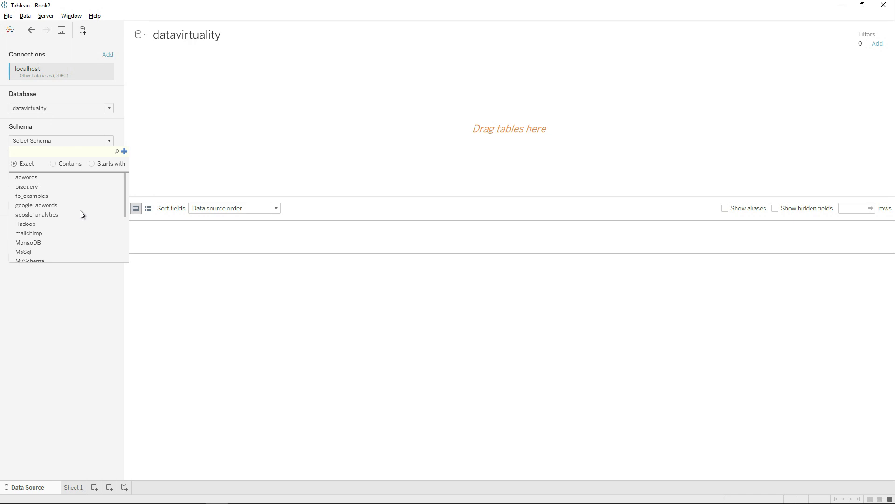
Select the MySchema schema, add the Product view, and join the Sales view onto it
scroll(65, 222, down, 1)
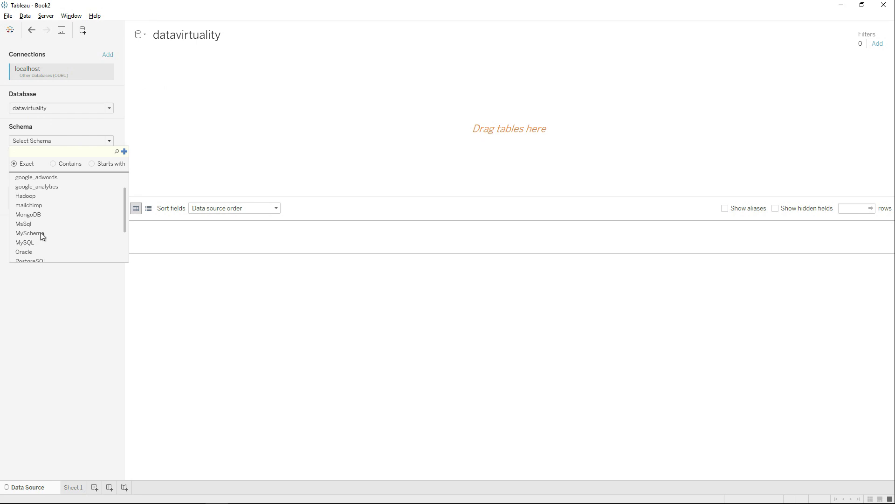
click(41, 234)
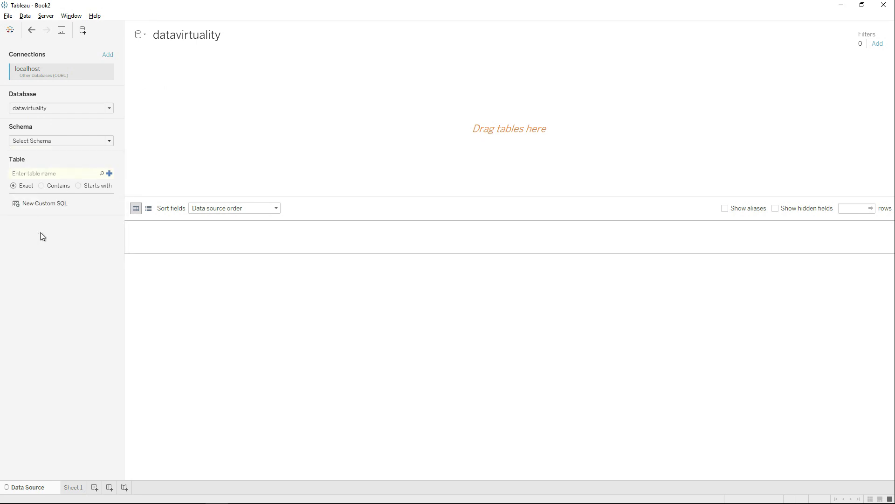
click(102, 173)
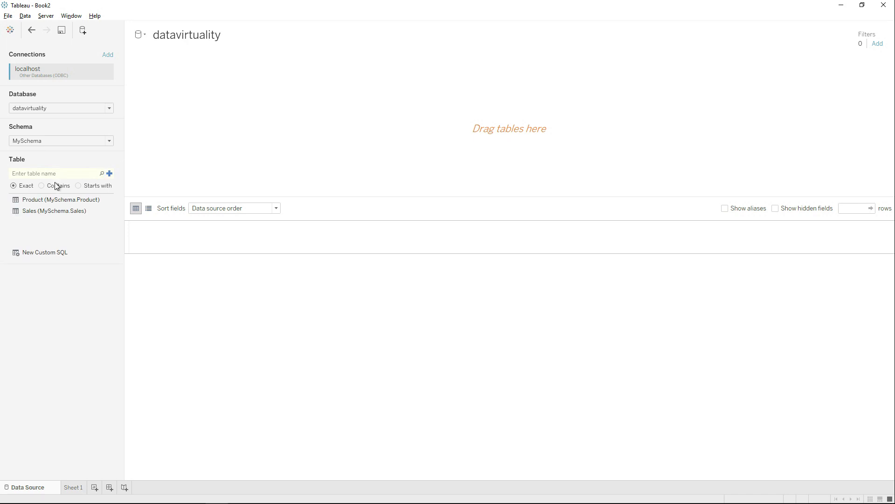
double_click(32, 201)
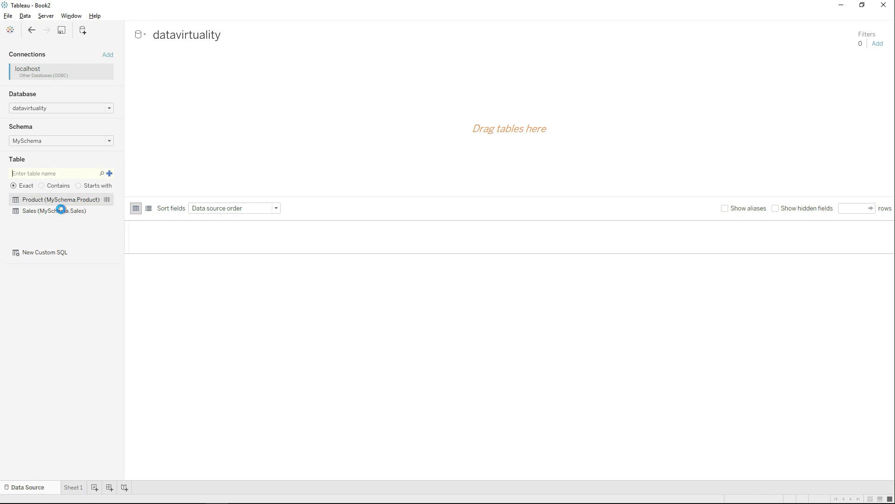
drag(63, 212, 212, 180)
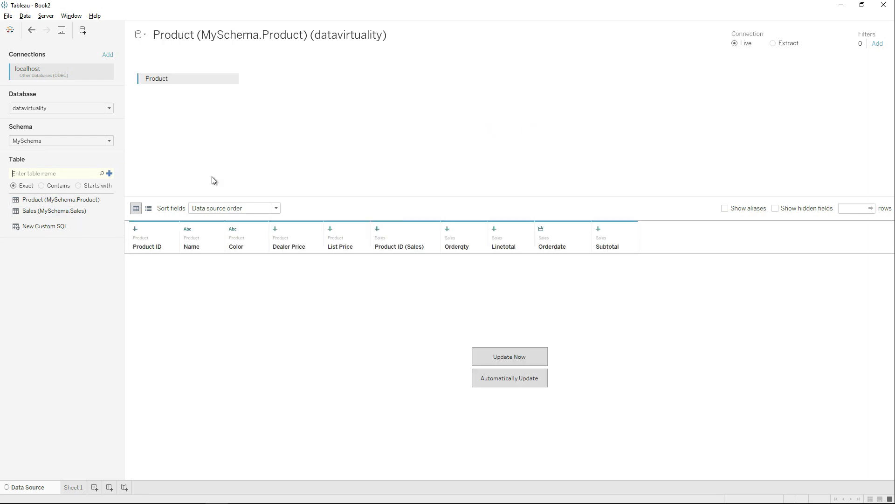
Check the Product–Sales inner join on Product ID, then load the preview with Update Now
click(259, 79)
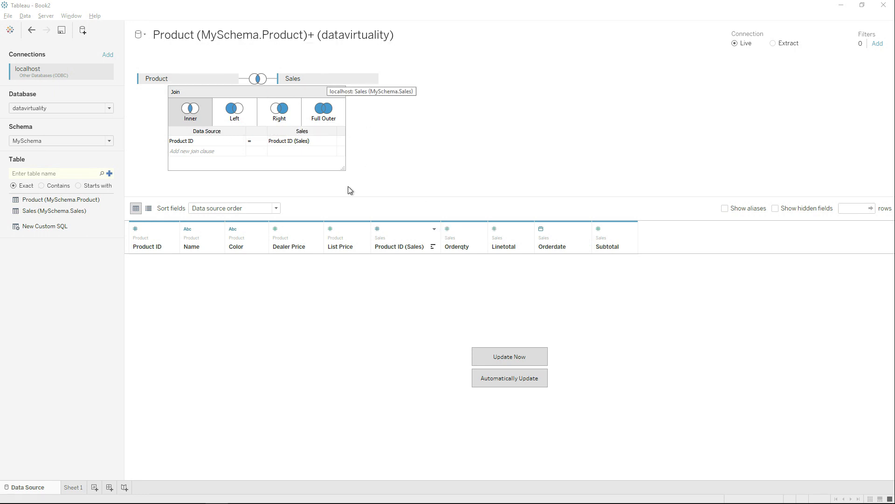
click(514, 359)
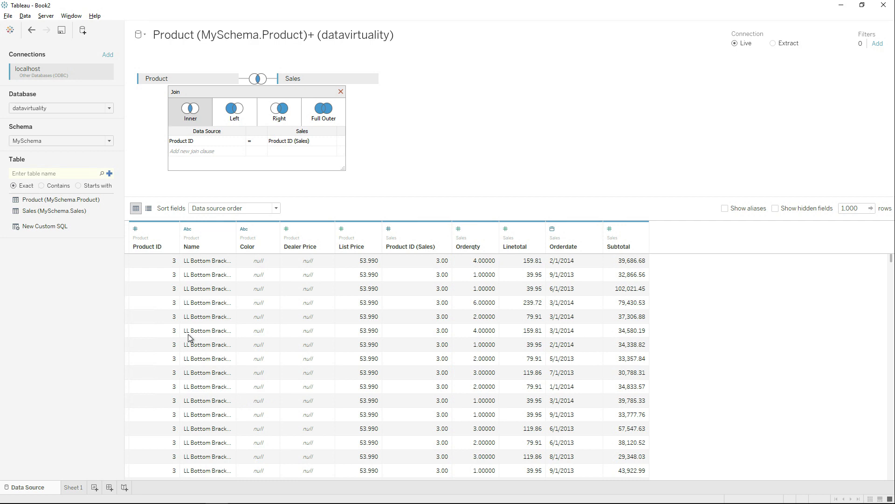
On Sheet 1, list product Name on Rows with summed Linetotal, then return to DataVirtuality Studio
click(77, 488)
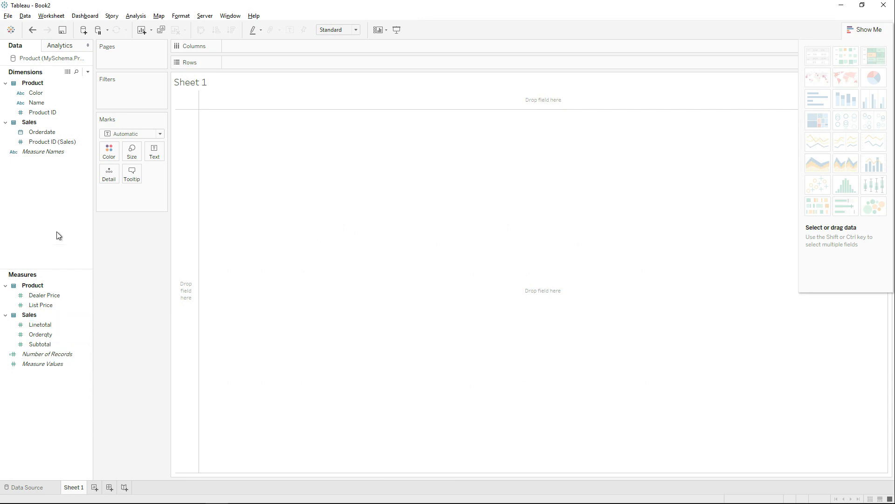
drag(36, 103, 187, 222)
click(60, 345)
mouse_move(33, 345)
mouse_down()
mouse_move(47, 332)
mouse_move(40, 326)
mouse_move(261, 311)
mouse_move(266, 294)
mouse_up()
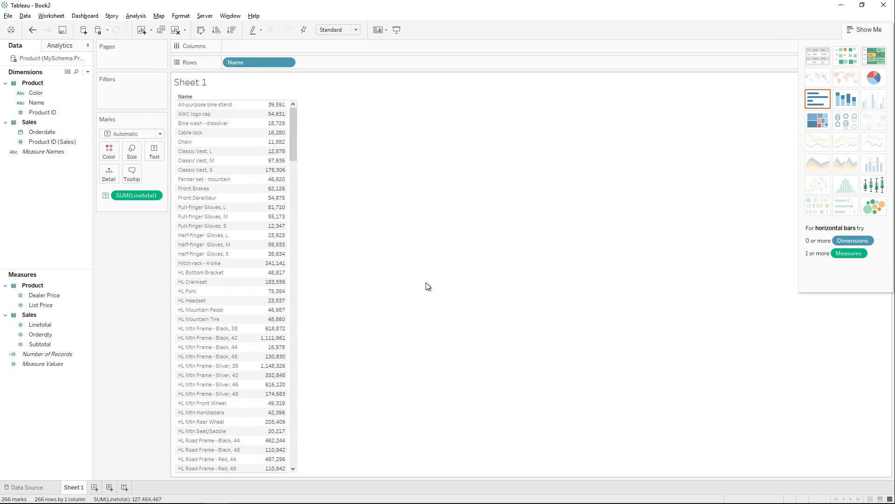
key(alt+Tab)
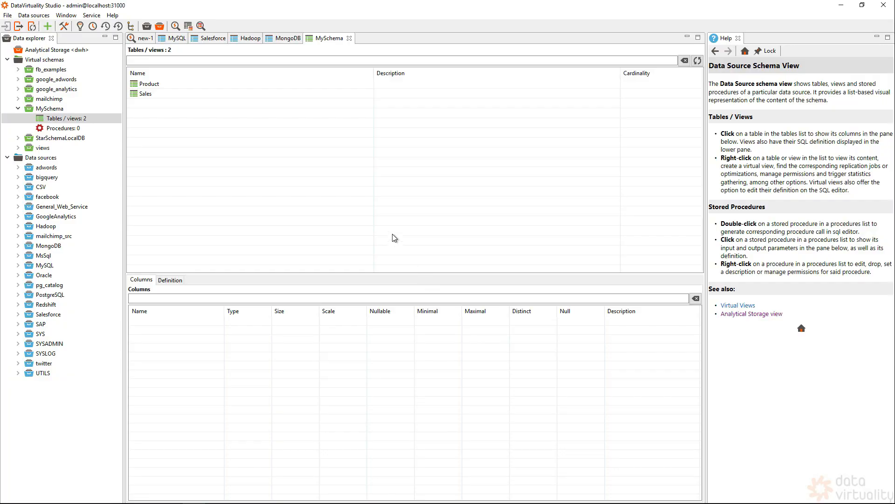
Show the executed queries and enlarge the Product–Sales join query's plan (INNER JOIN over MySQL and Oracle)
click(119, 27)
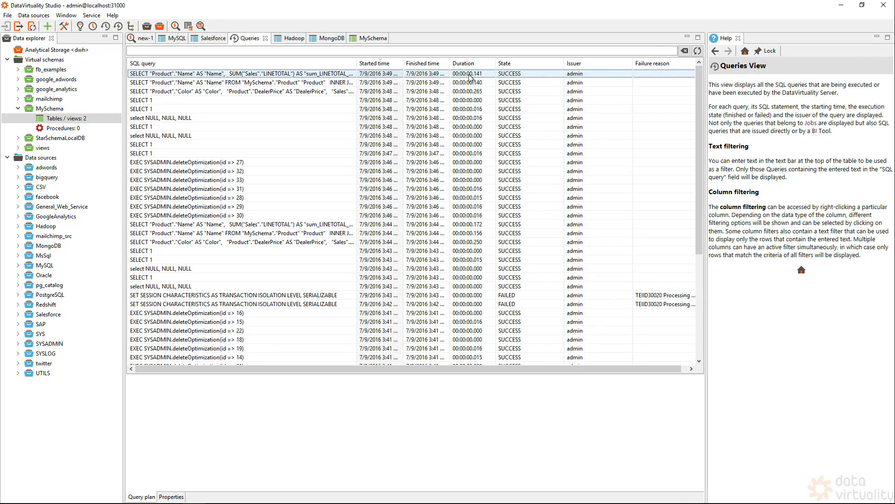
click(288, 91)
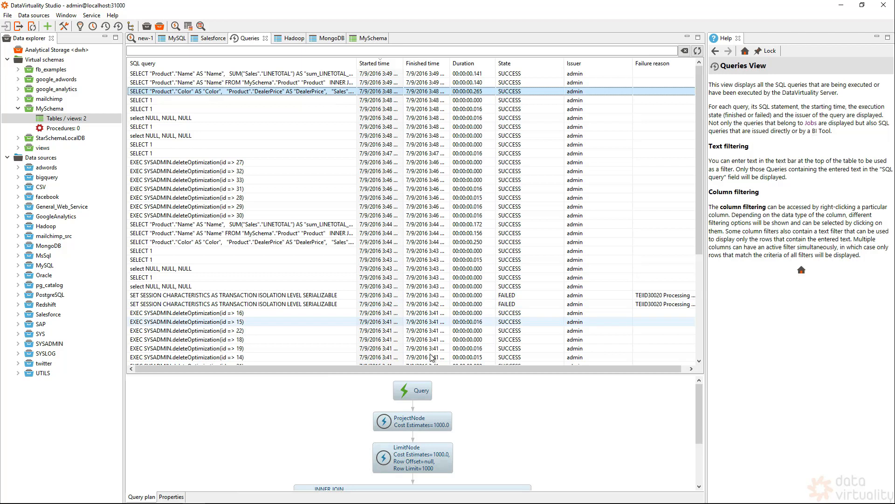
drag(437, 373, 435, 262)
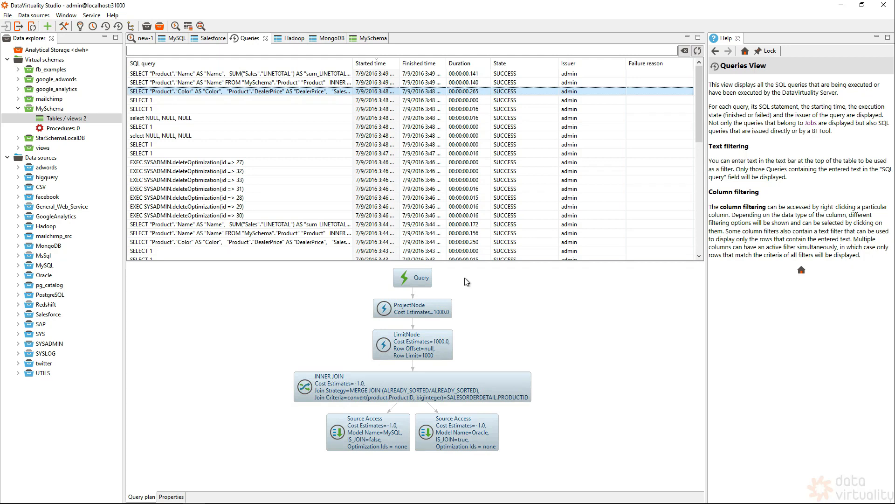
Enable and run the recommended MySchema.Product–Sales join optimization
click(80, 28)
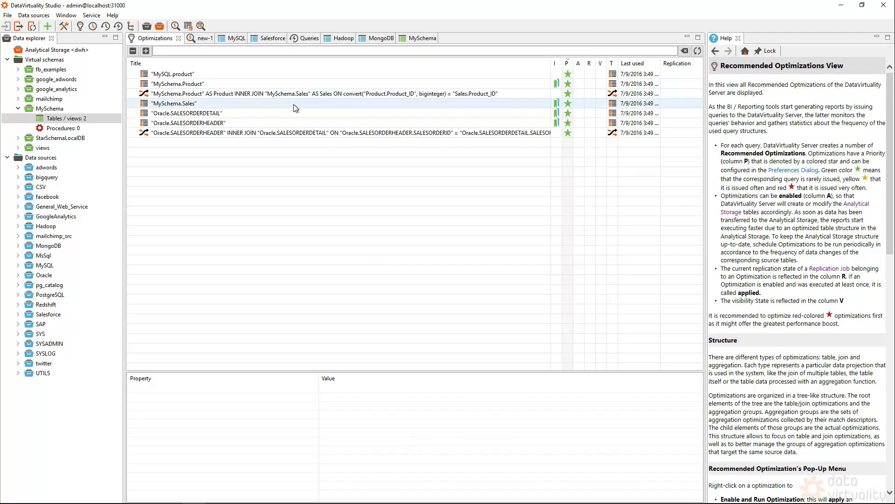
click(287, 132)
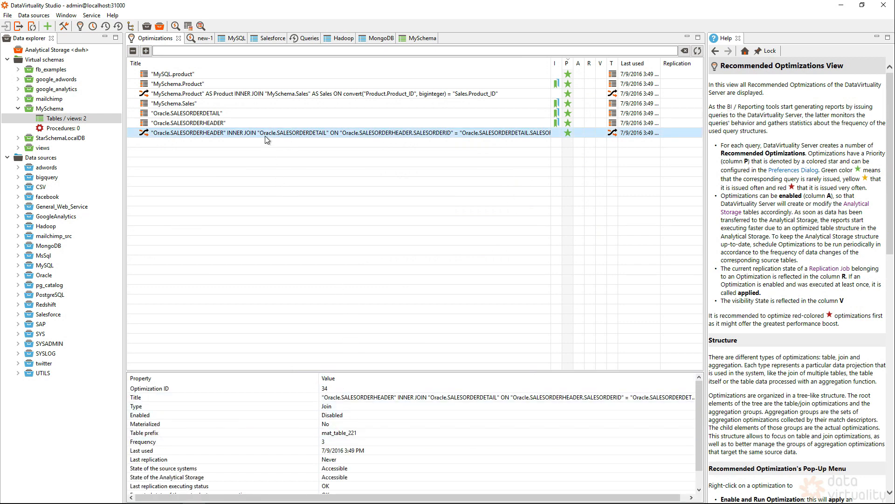
click(205, 97)
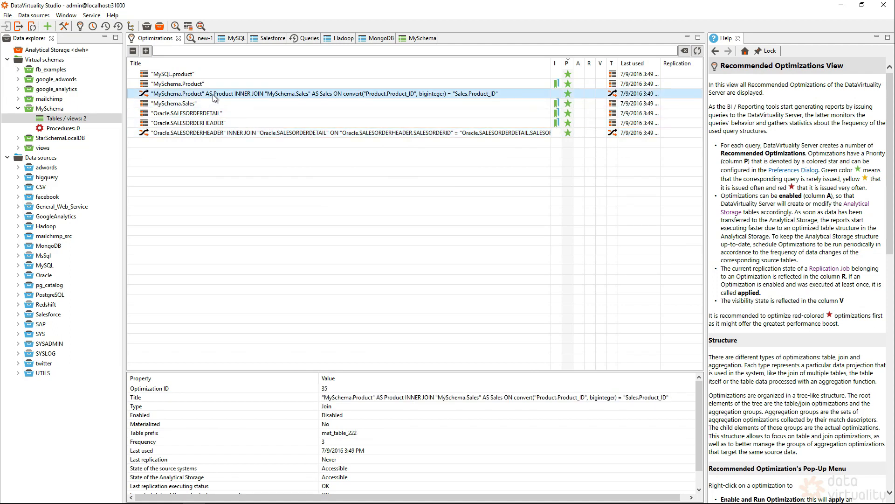
right_click(305, 96)
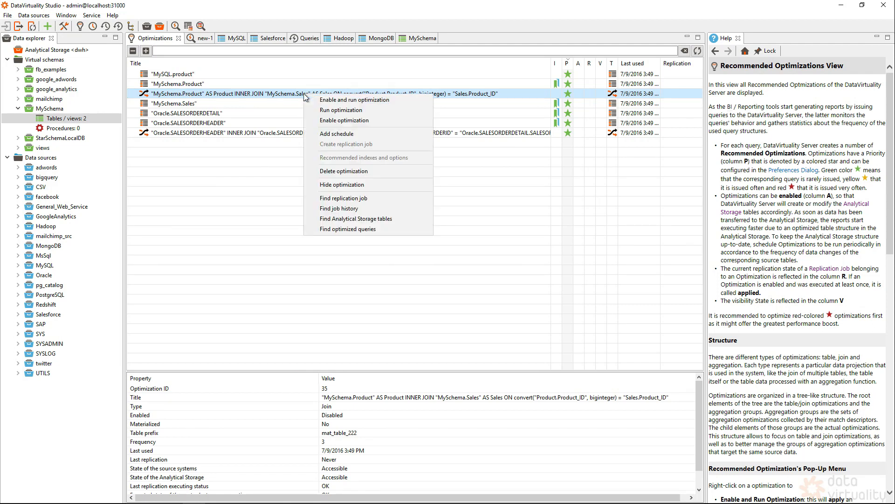
click(341, 100)
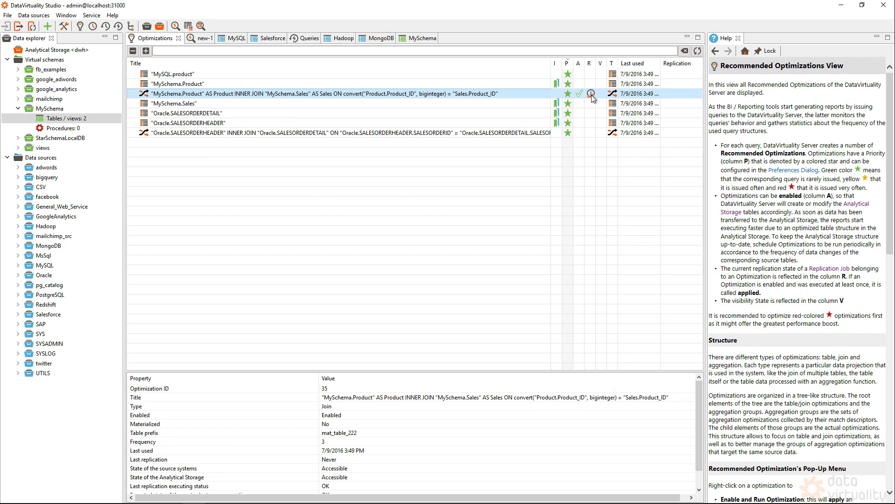
Confirm the optimization replicated at 7/9/2016 3:51 PM, then bring Tableau back
click(698, 51)
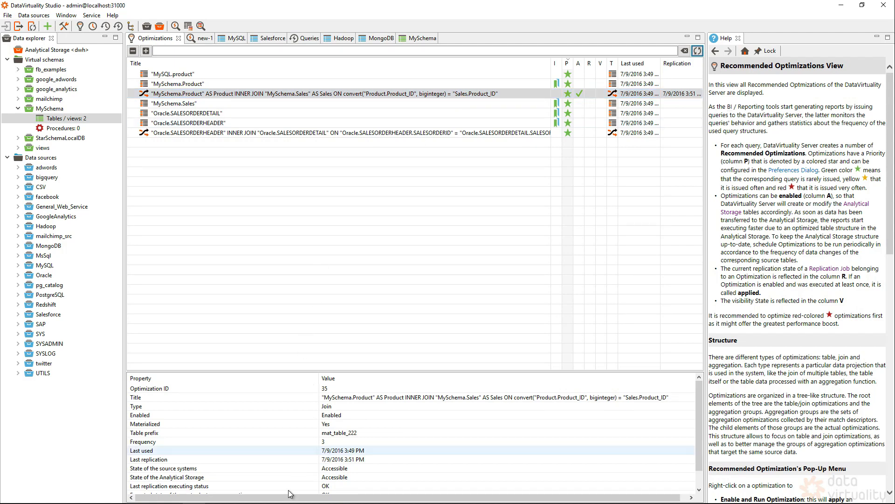
mouse_move(239, 502)
click(217, 494)
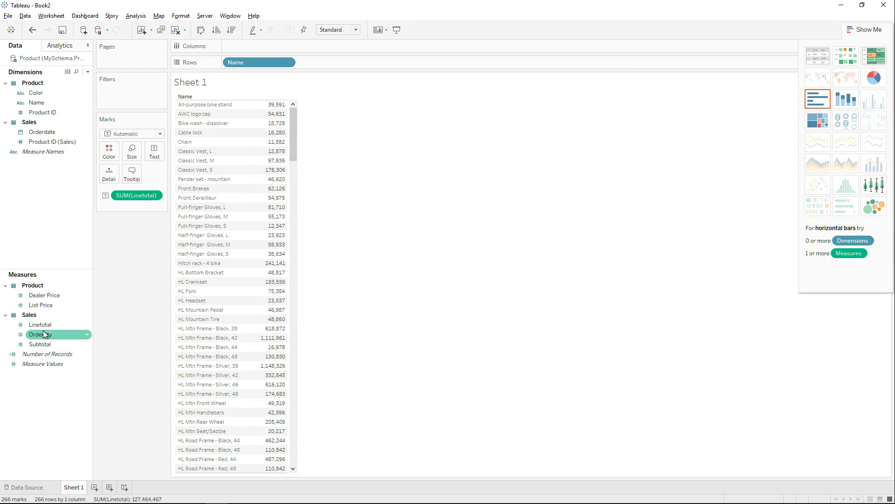
Add summed Orderqty beside Linetotal on Sheet 1, then return to DataVirtuality Studio
drag(41, 338, 270, 313)
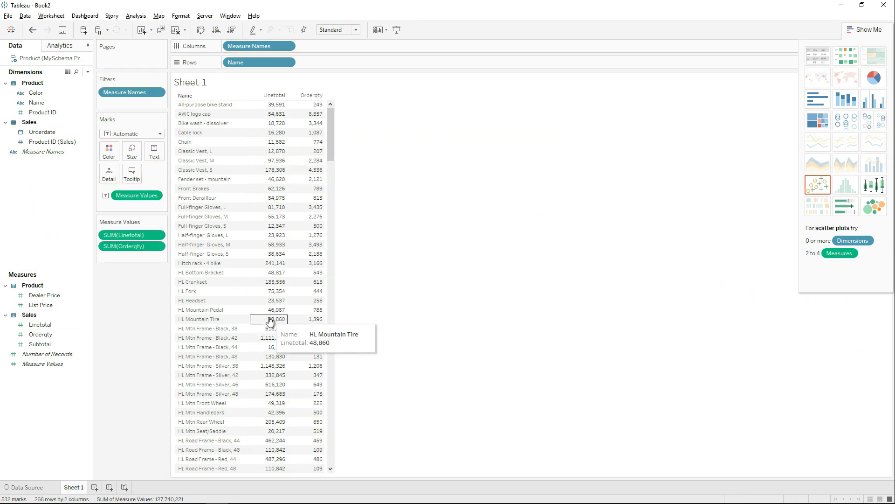
key(alt+Tab)
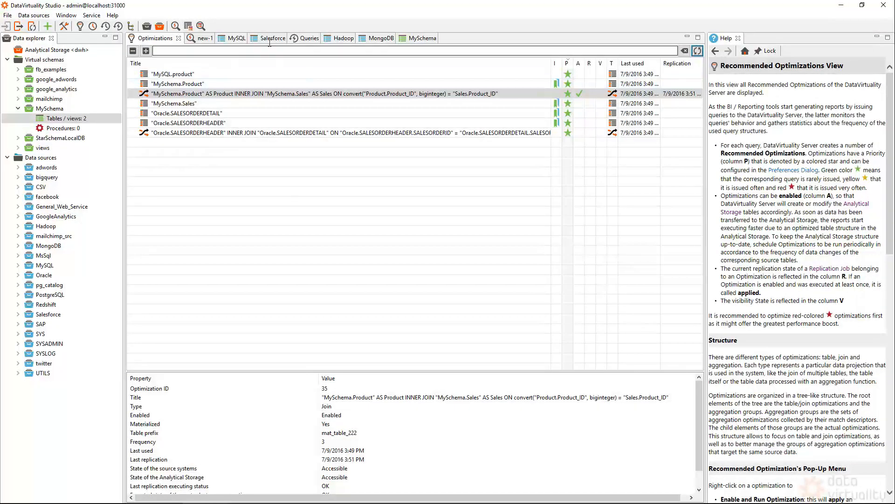
Review the latest SELECT's plan, then check the join optimization: frequency 4, replicated 7/9/2016 4:36 PM
click(308, 39)
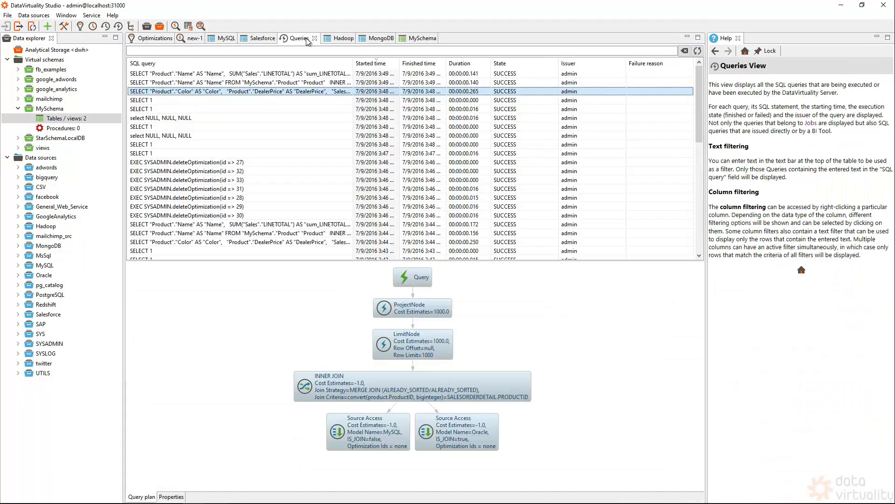
click(698, 51)
click(208, 89)
click(182, 74)
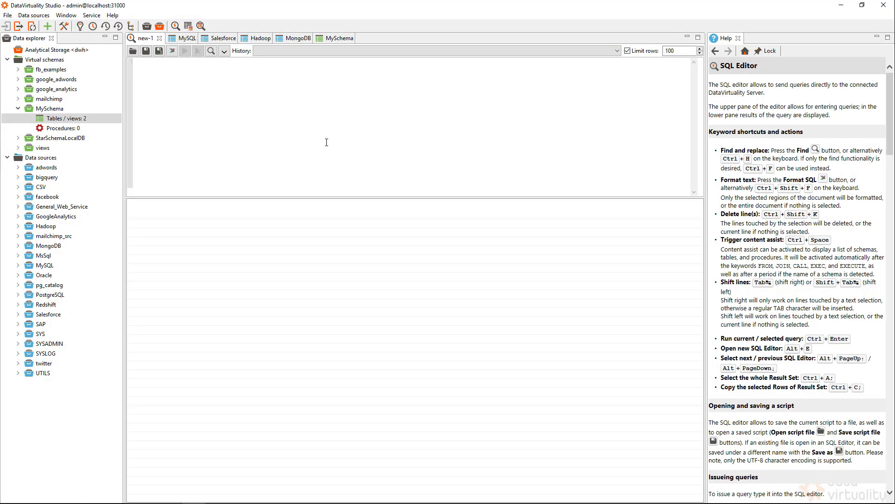
click(81, 26)
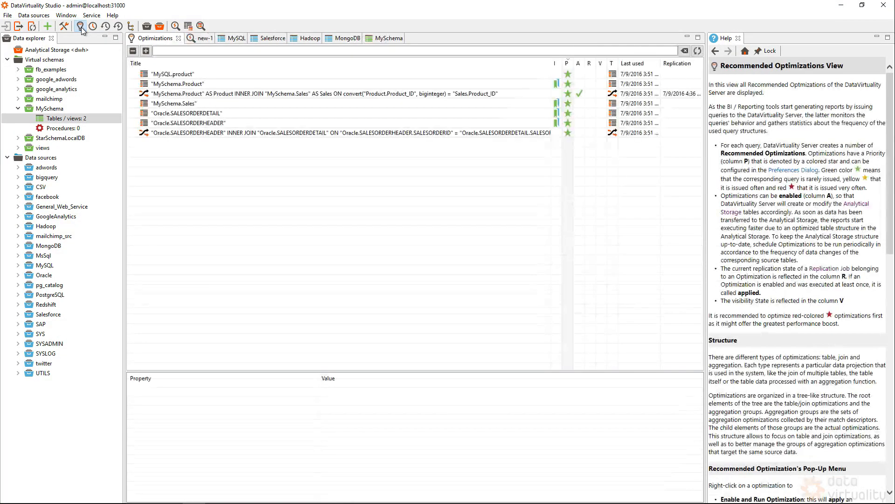
click(583, 95)
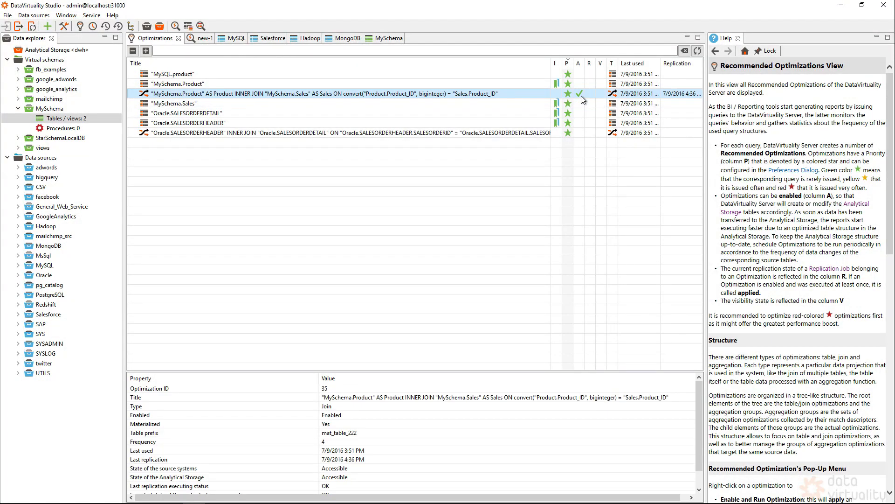
Start a job schedule for the join optimization, reviewing interval, daily, weekly, monthly and cron options
right_click(511, 93)
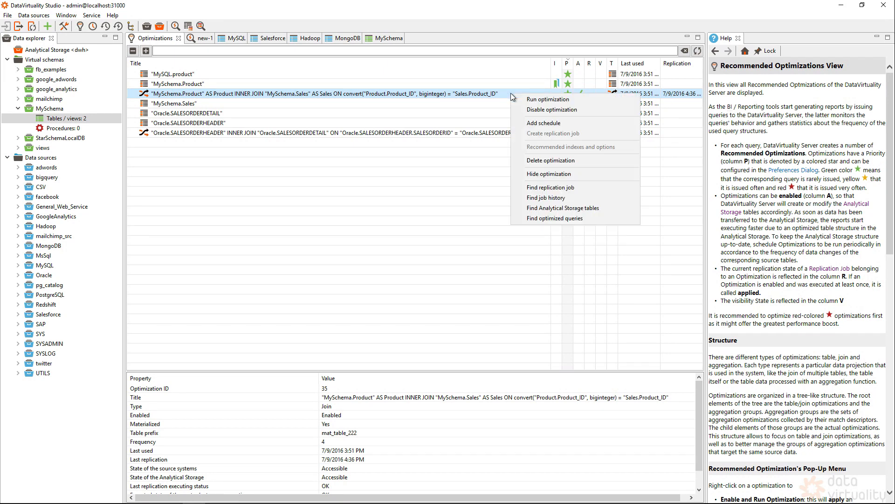
click(557, 125)
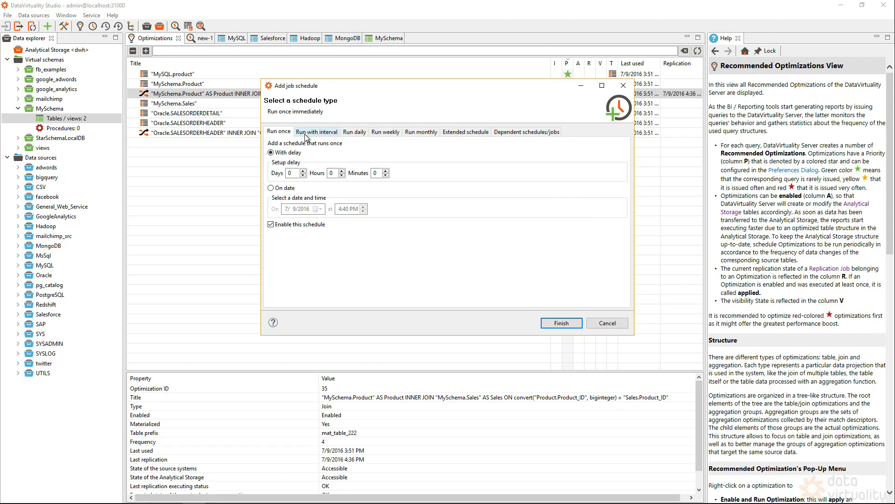
click(322, 137)
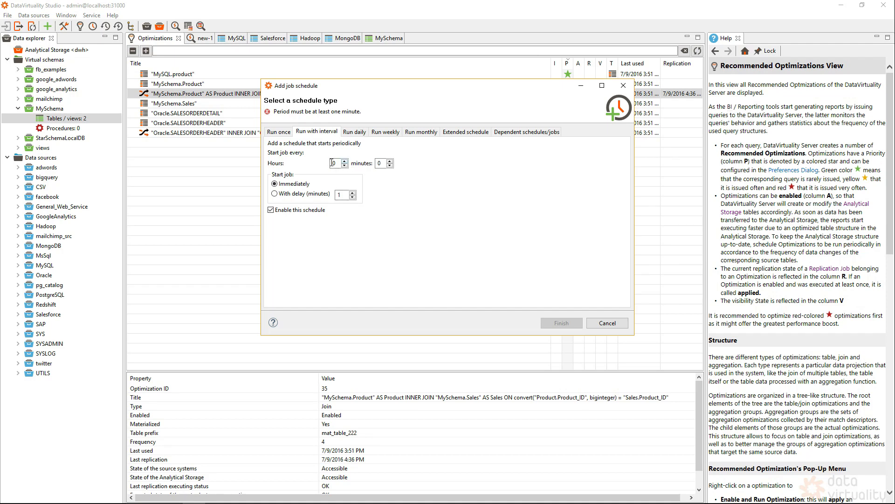
click(356, 133)
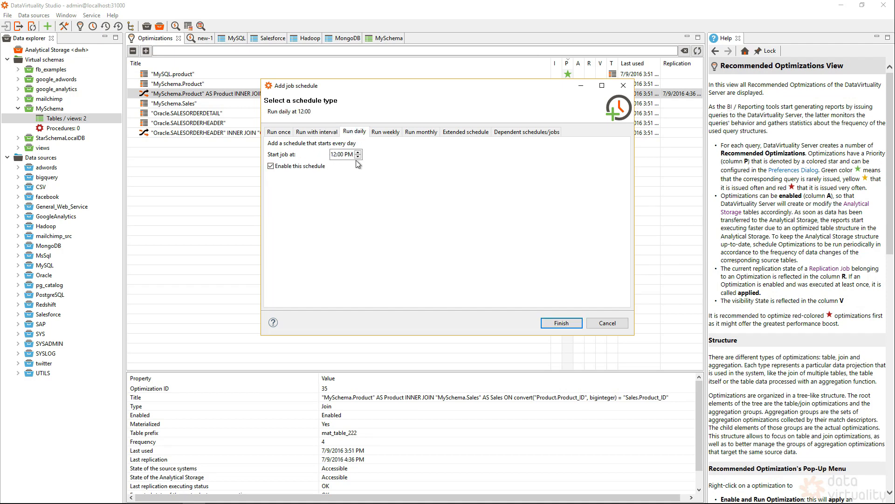
click(388, 131)
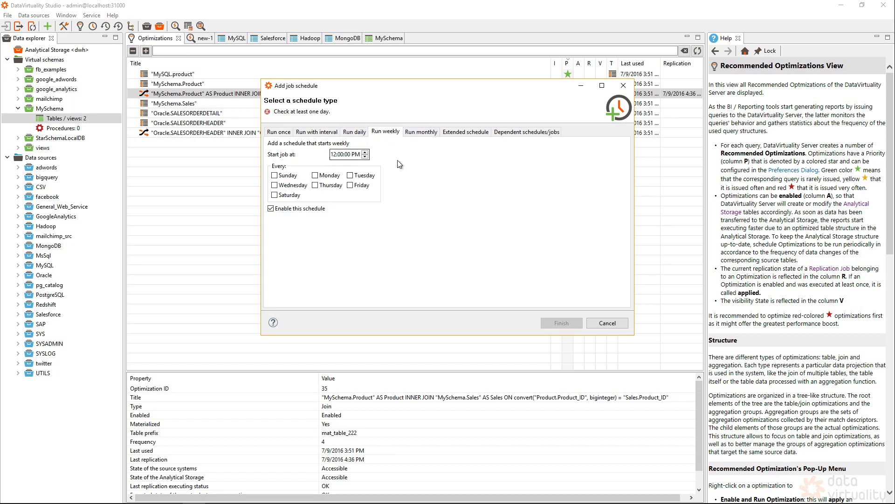
click(423, 133)
click(462, 132)
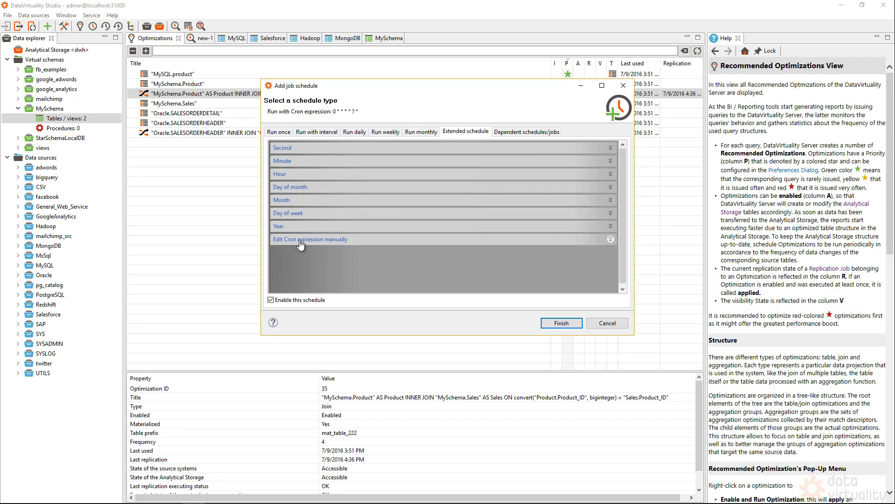
Look at chaining to the Prepare extracts job, then finish with a daily 12:00 PM schedule
click(529, 134)
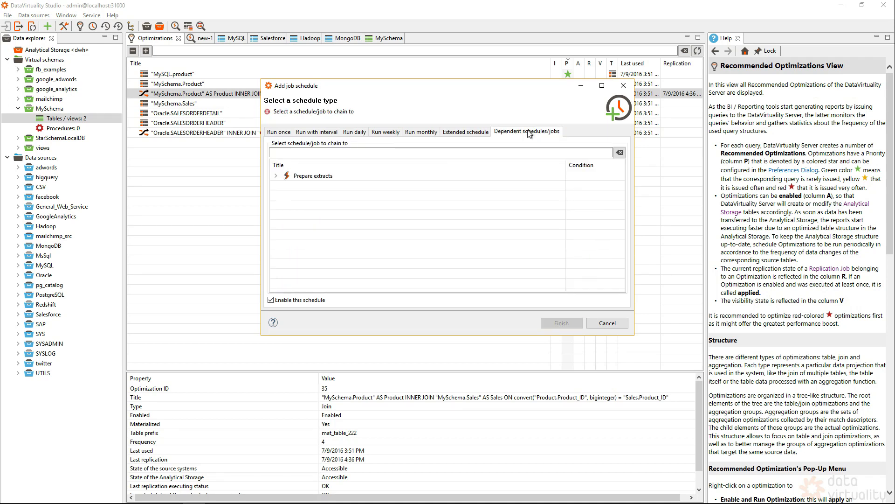
click(276, 176)
click(313, 187)
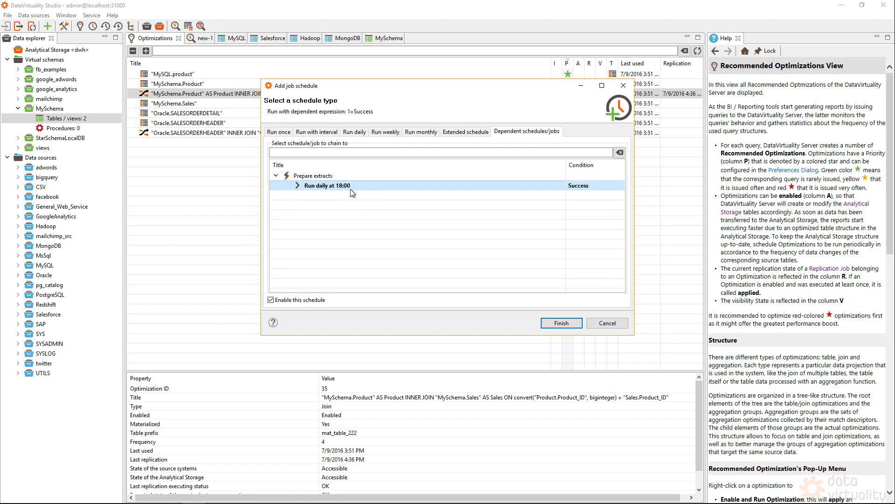
click(360, 133)
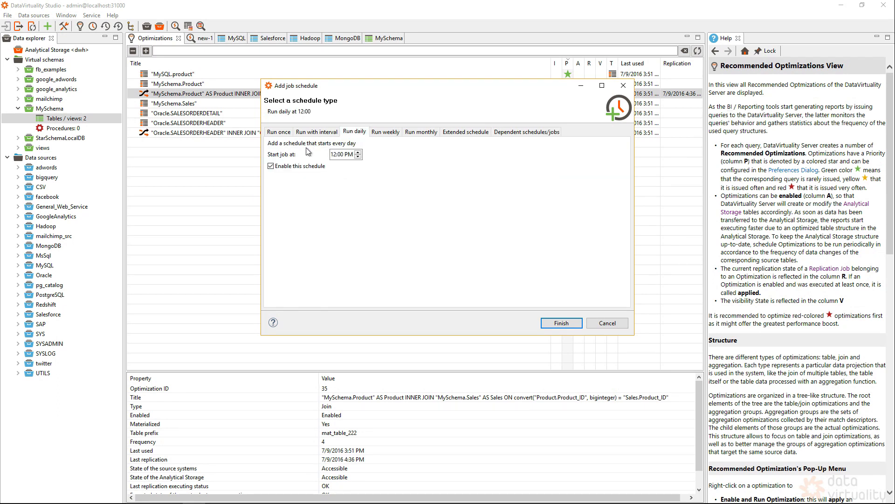
click(558, 324)
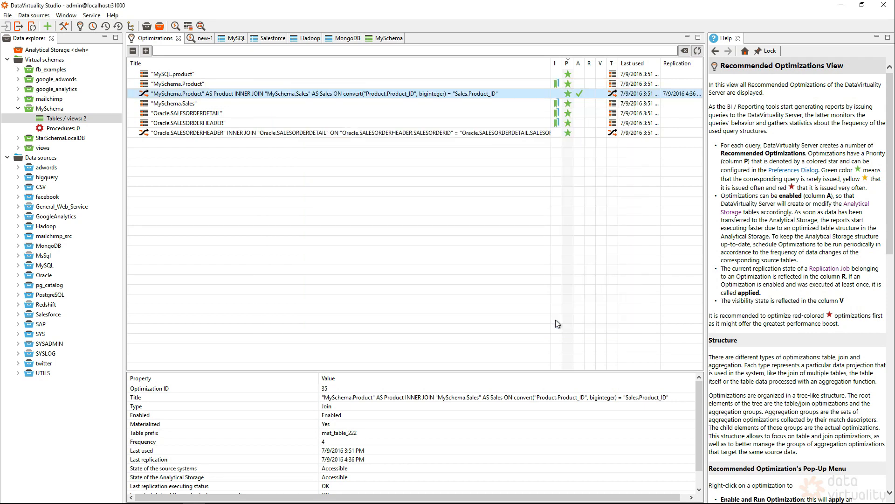
Show the jobs list, select the recommended optimization job, and widen the Next run column
click(92, 27)
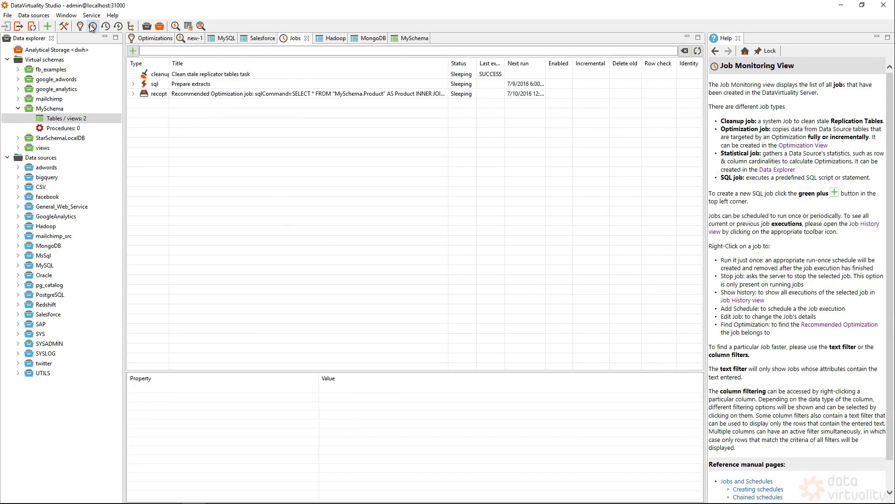
click(236, 95)
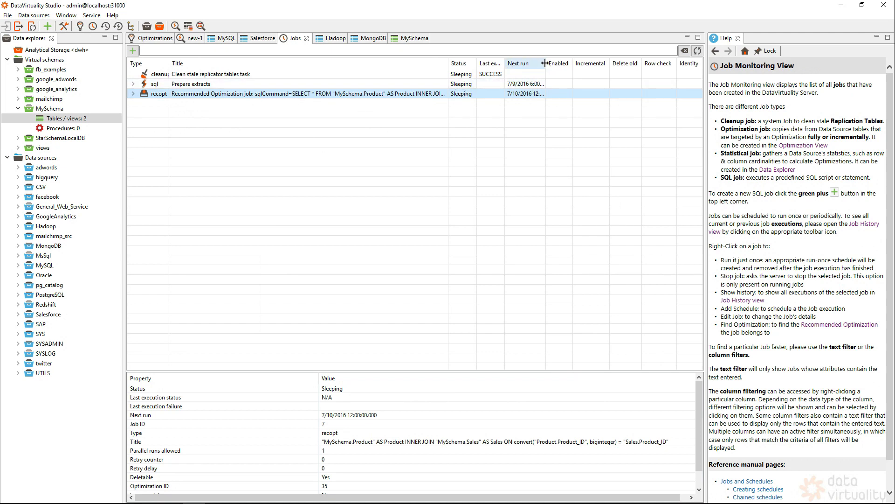
drag(546, 64, 557, 66)
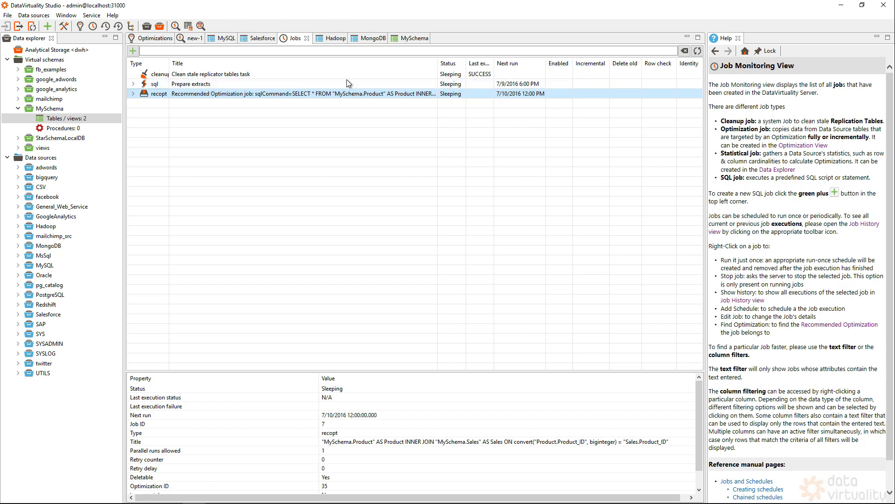
Expand the optimization job to reveal its Run daily at 12:00 schedule and bring up its actions
click(133, 94)
click(195, 107)
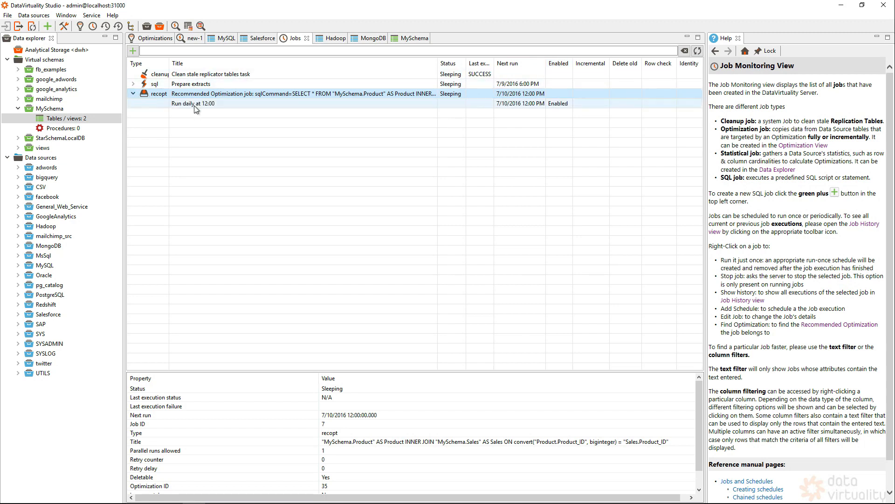
click(220, 96)
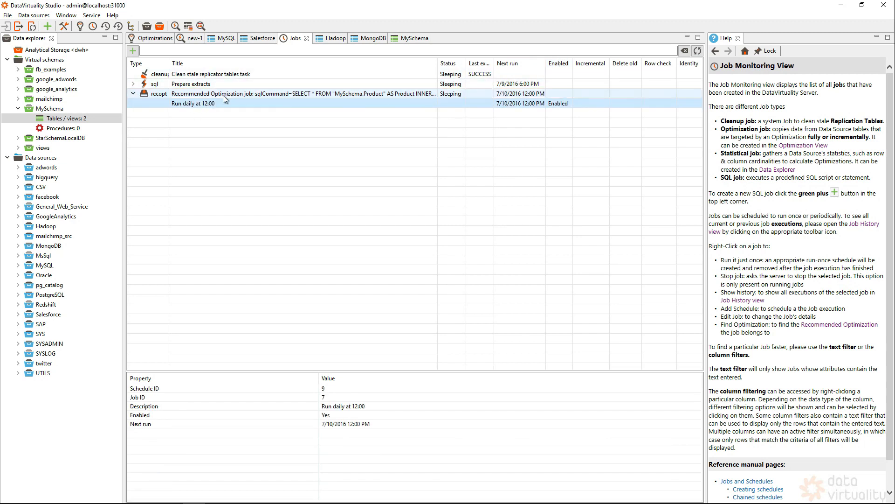
right_click(223, 95)
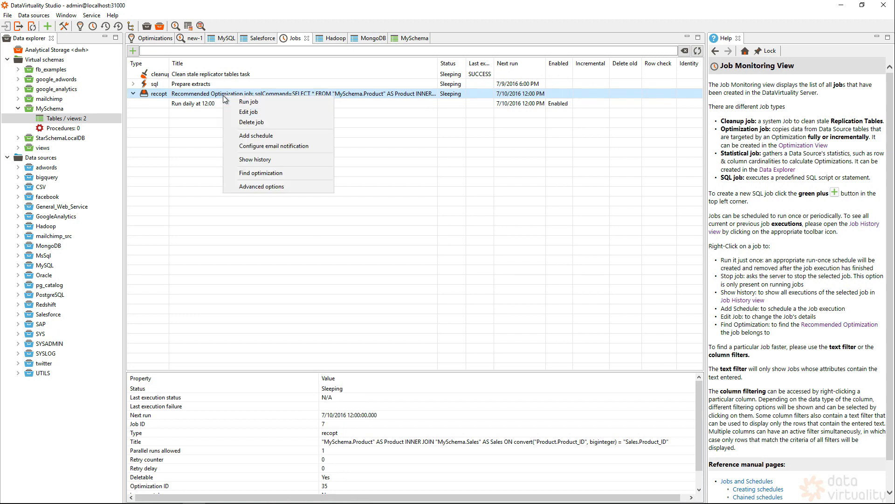
Run the recopt optimization job now and review its runs, such as Job ID 5, in Job history
click(256, 100)
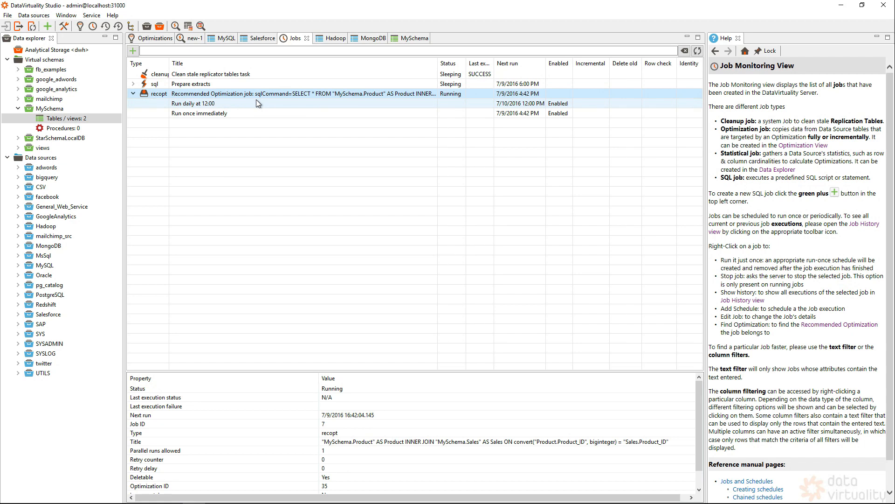
click(106, 26)
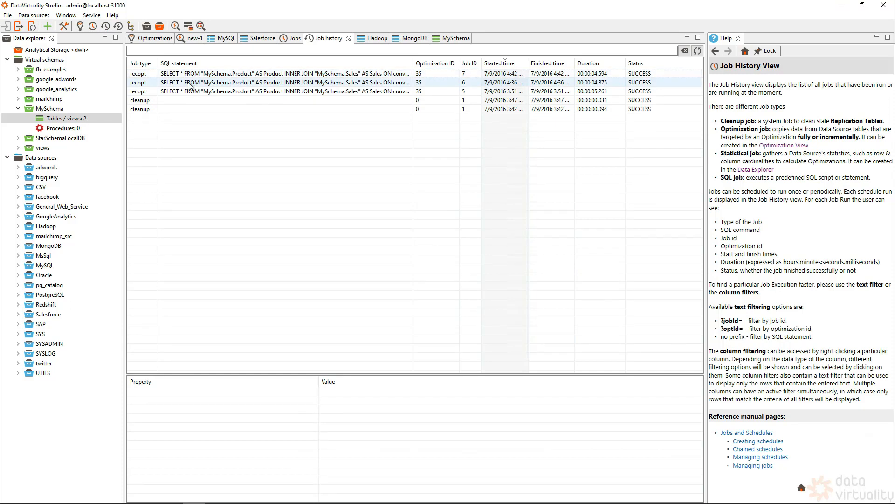
click(202, 92)
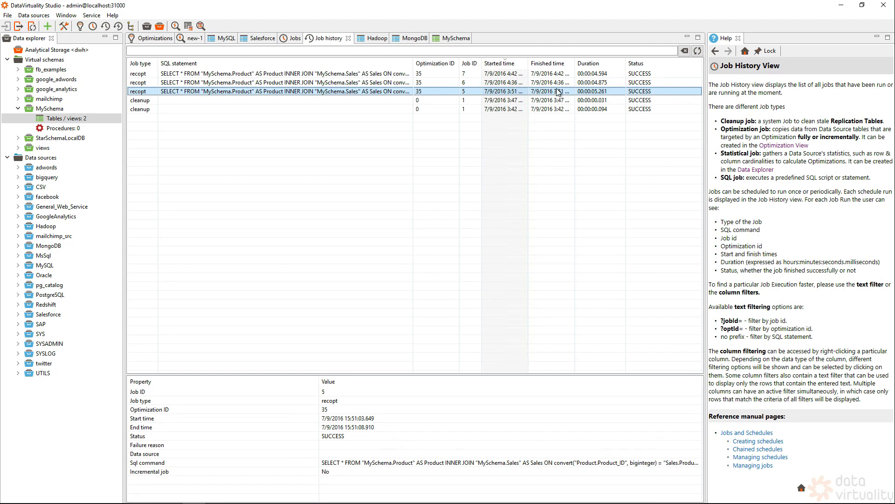
click(291, 40)
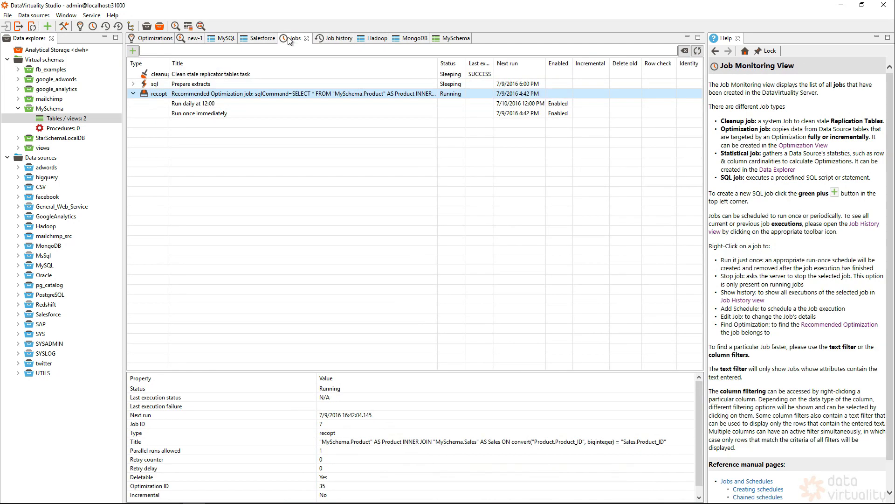
Enable email notifications on FAILED for the optimization job and start entering the recipient's address
right_click(246, 96)
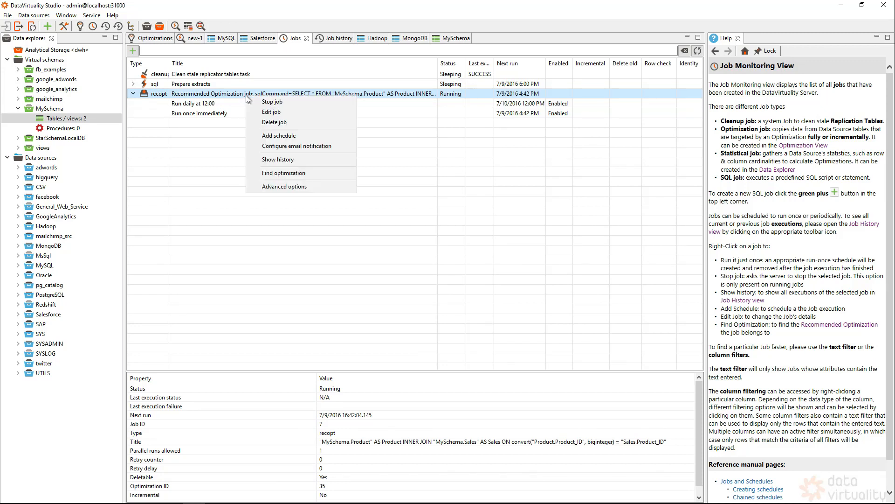
click(296, 148)
click(346, 146)
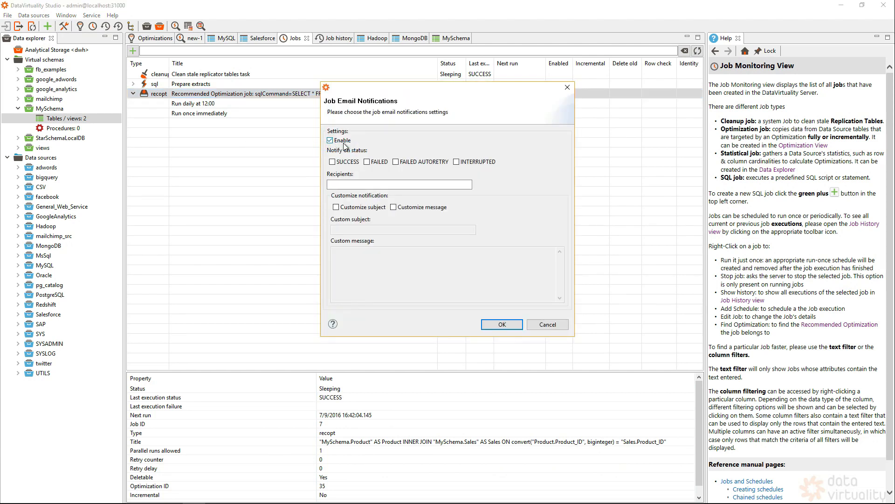
click(375, 162)
click(365, 186)
text(m)
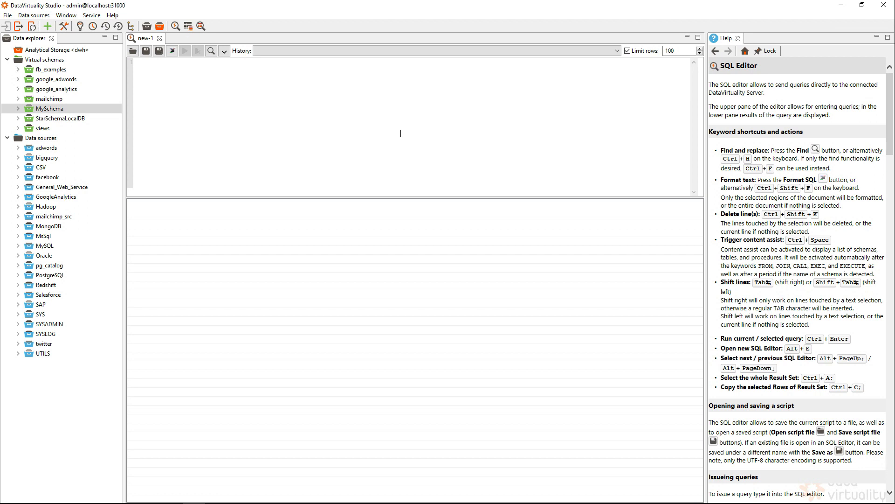
In Service > Manage users, start a new user and enter its user name and password
click(93, 16)
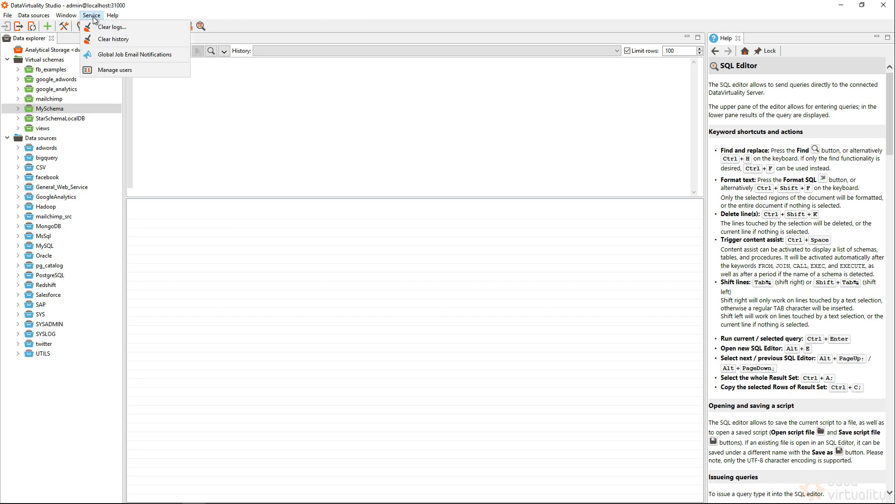
click(133, 71)
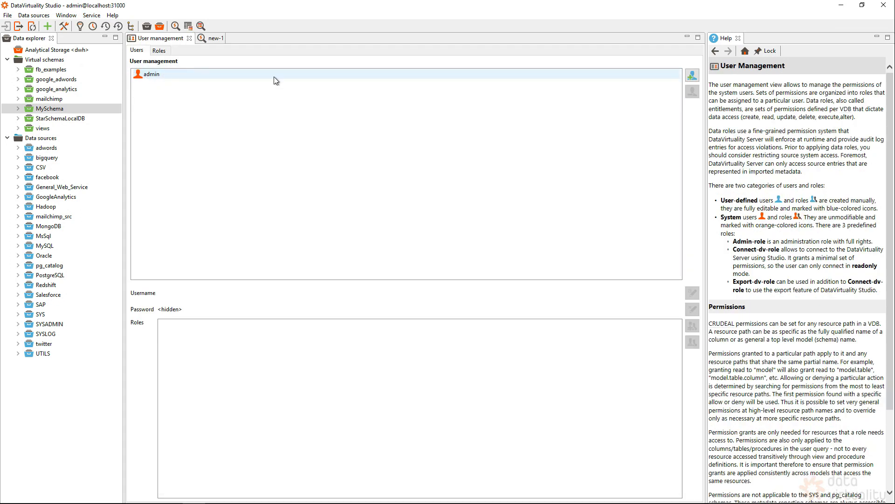
click(693, 75)
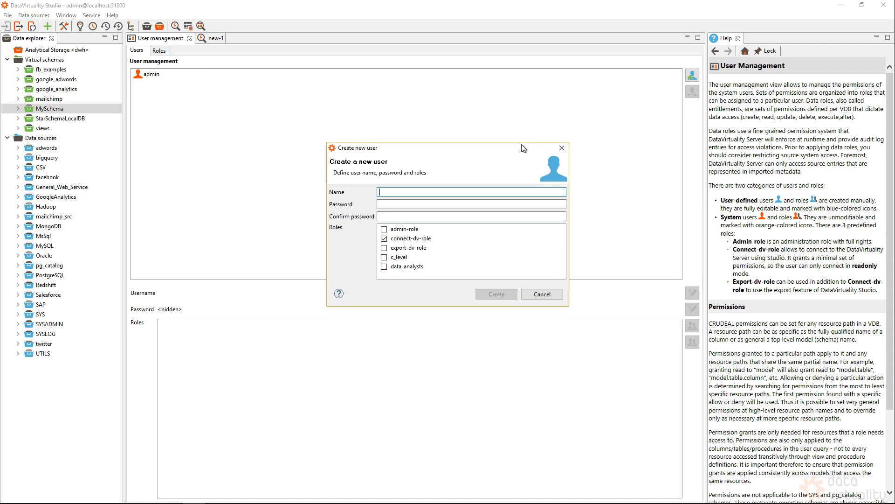
text(matthias)
key(Tab)
text(test)
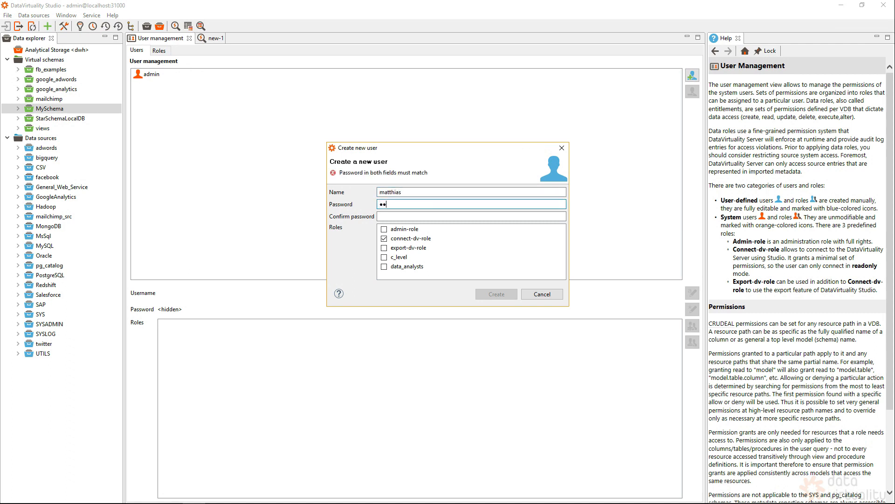
text(1234)
key(Tab)
text(test1234)
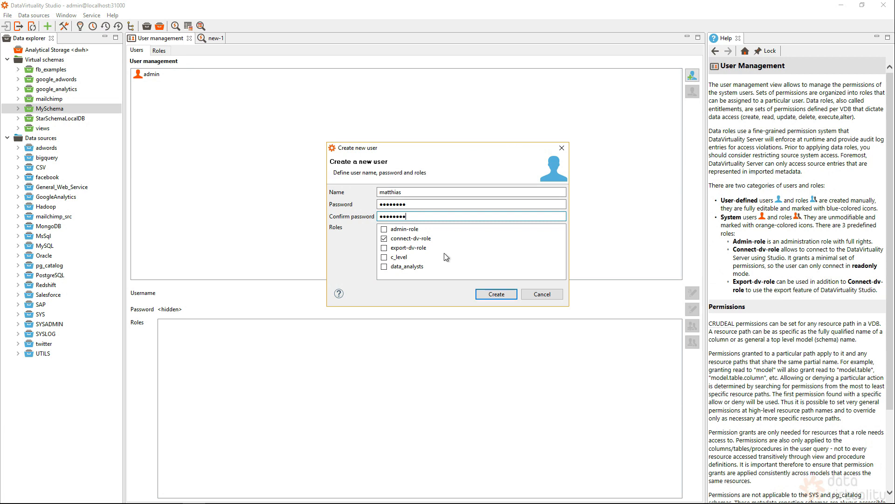
Give the new user the data_analysts and export-dv-role roles and create the user
click(384, 267)
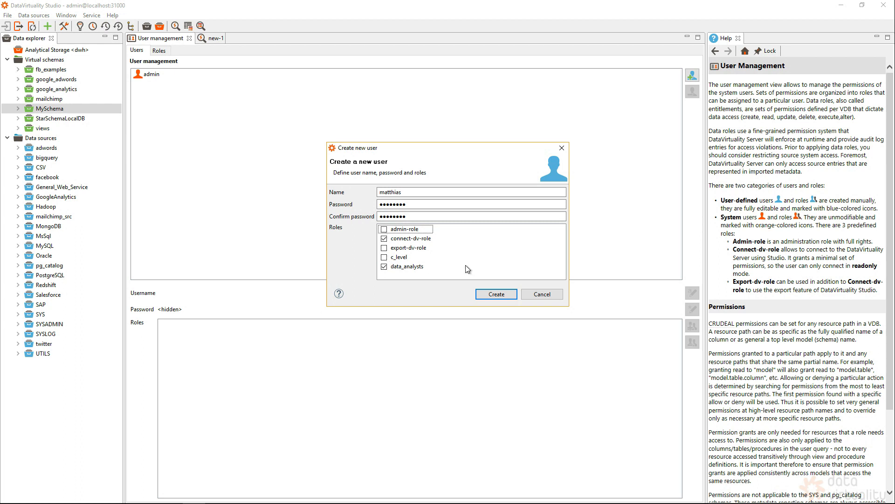
click(384, 248)
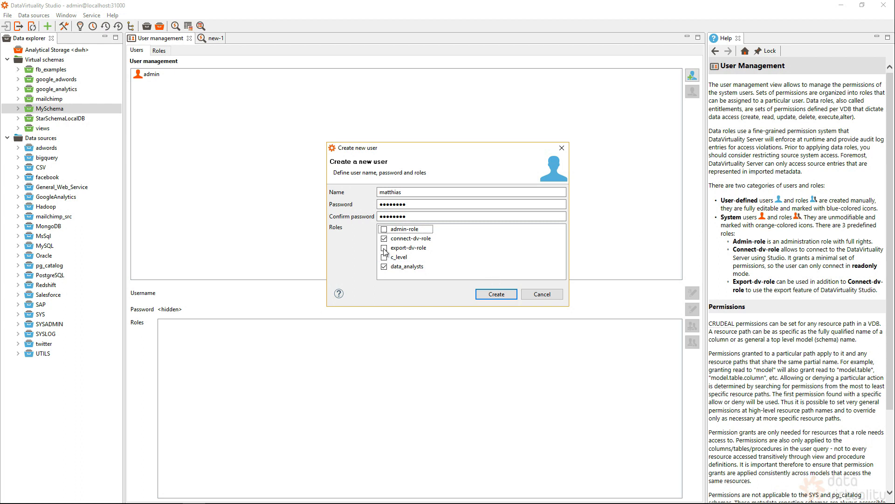
click(501, 294)
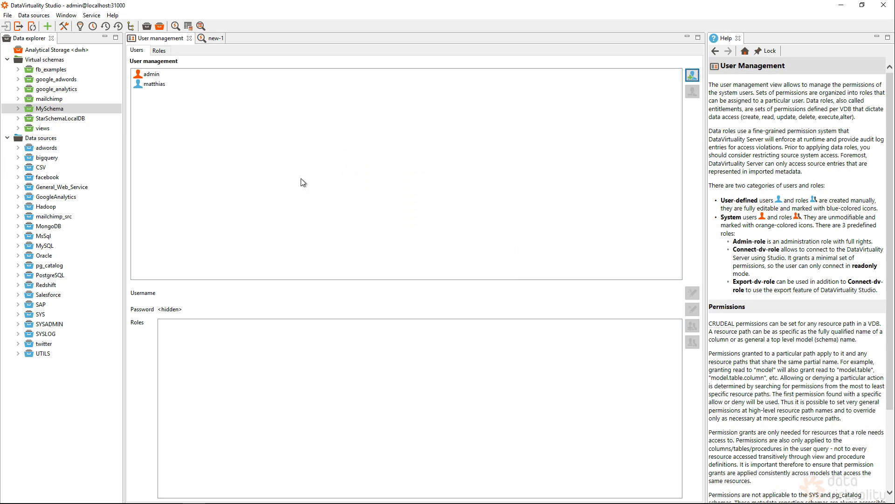
Create a new role named bi_user on the Roles tab
click(159, 51)
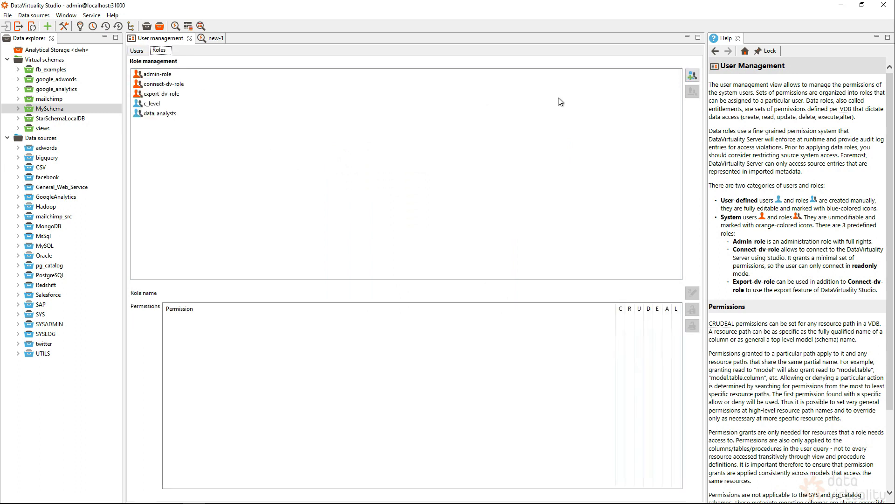
click(693, 76)
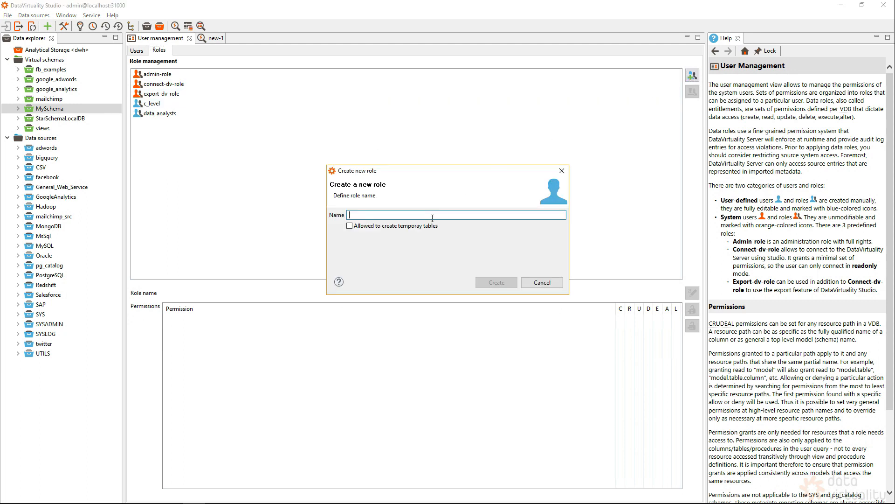
text(bi_us)
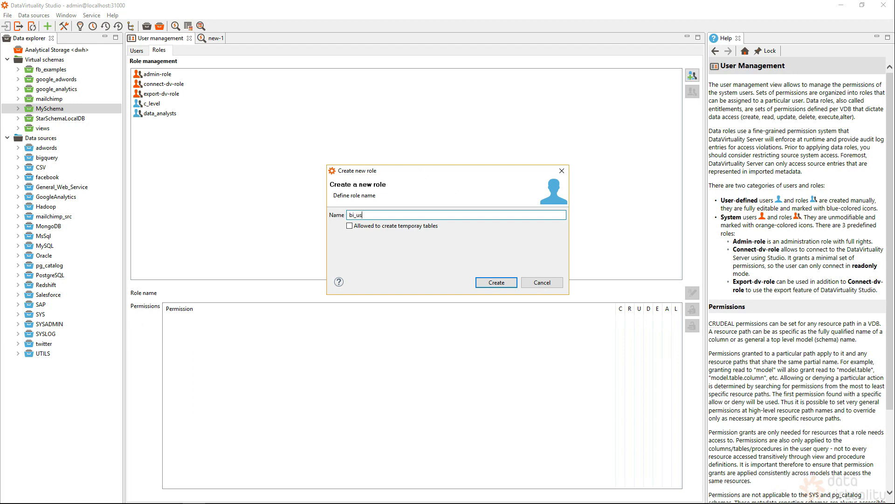
click(499, 282)
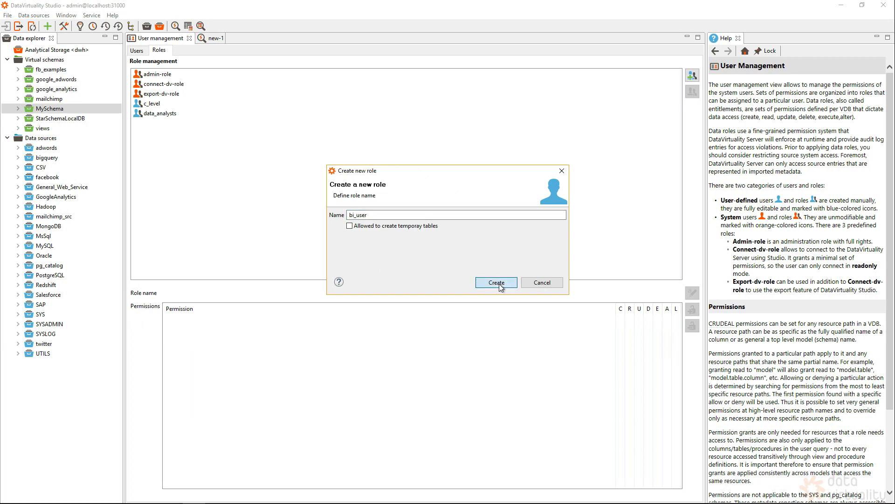
Assign the bi_user role to the newly created user
click(137, 52)
click(158, 87)
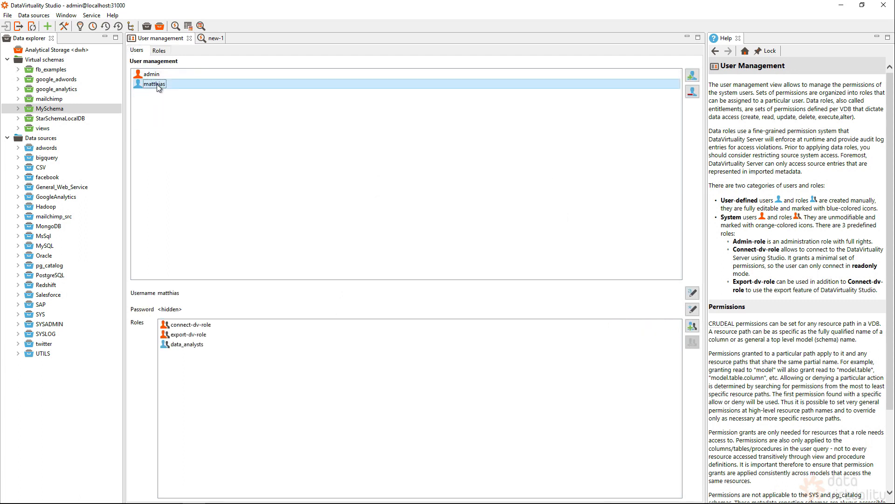
click(693, 328)
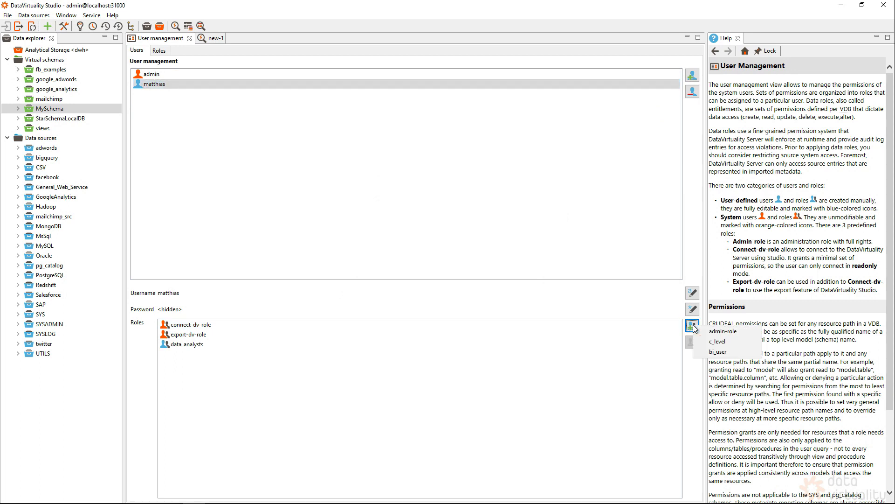
click(731, 353)
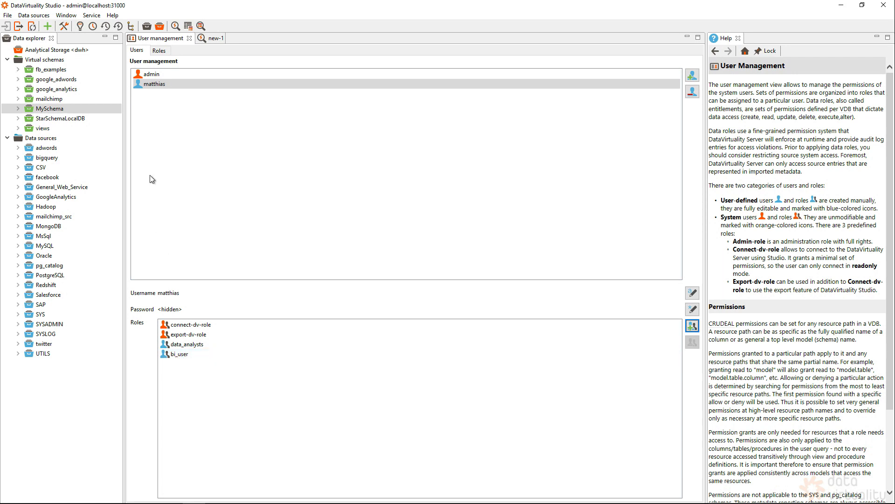
Add a bi_user permission row in MySchema's Set permissions dialog
right_click(53, 111)
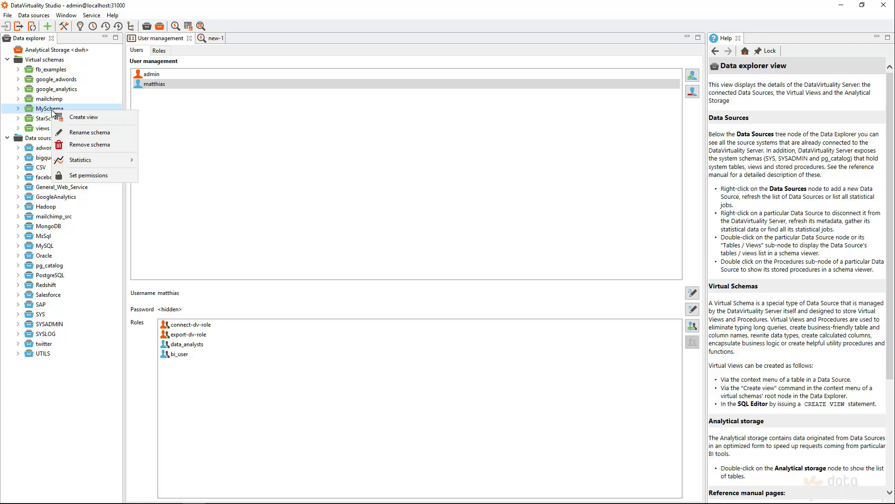
click(96, 177)
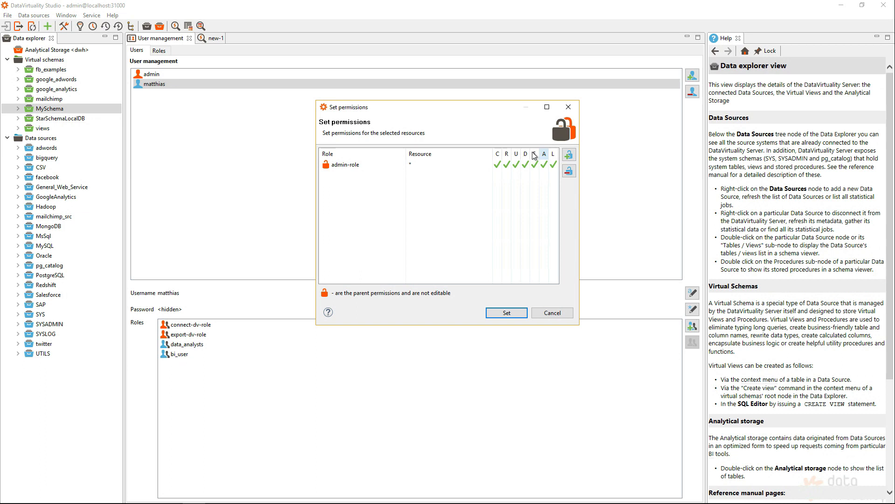
click(570, 160)
click(388, 175)
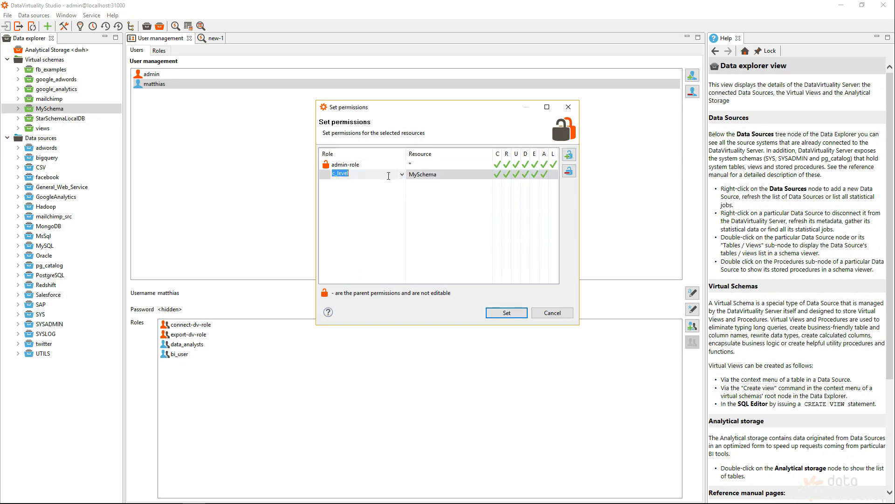
click(402, 175)
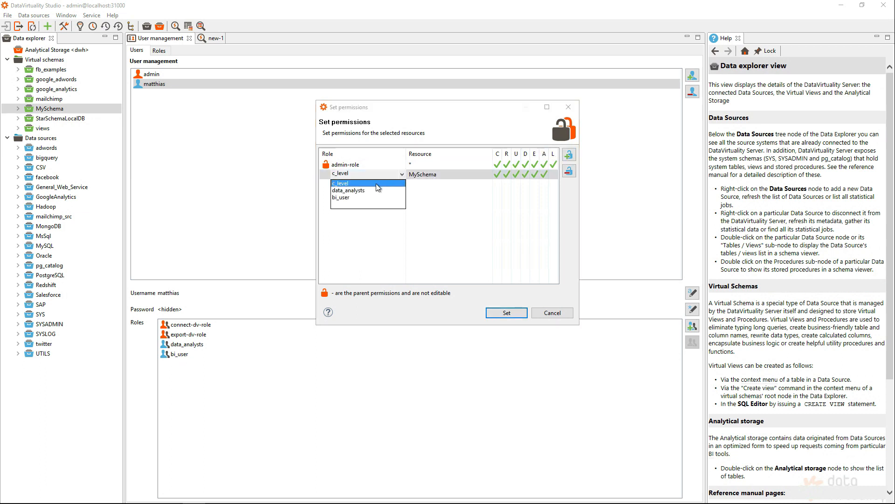
click(342, 198)
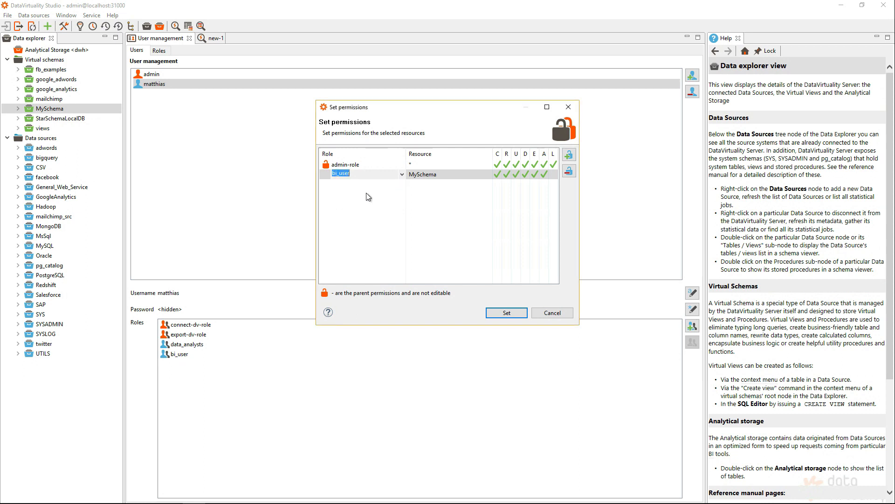
Remove the C, U and A rights for bi_user on MySchema and apply
click(498, 174)
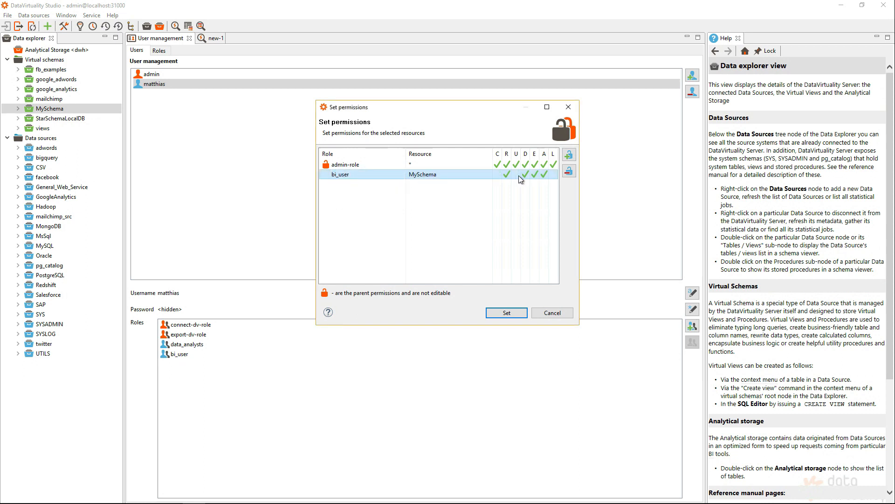
click(516, 174)
click(544, 175)
click(511, 313)
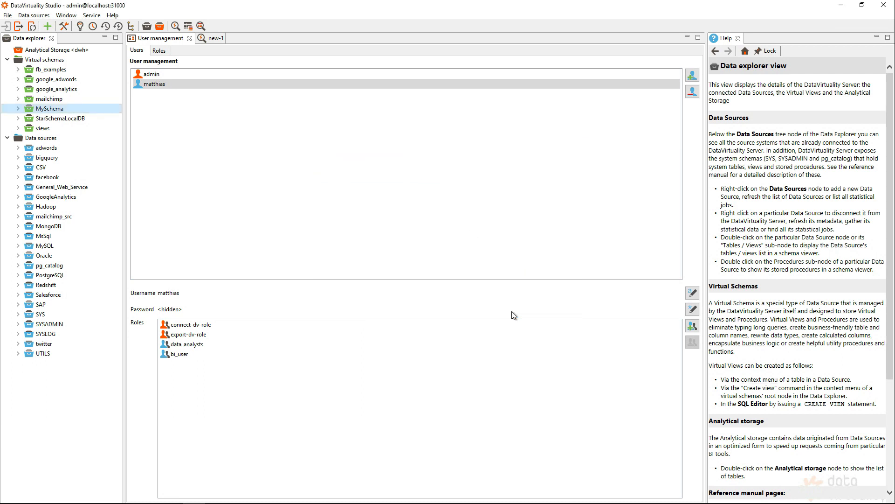
Review the executed addUserRole and setPermissions queries and their plans in the Queries log
click(117, 28)
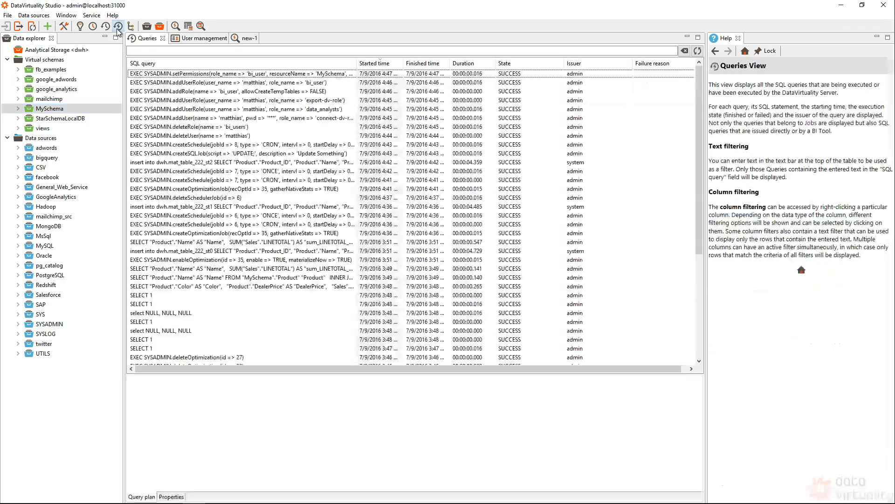
click(197, 85)
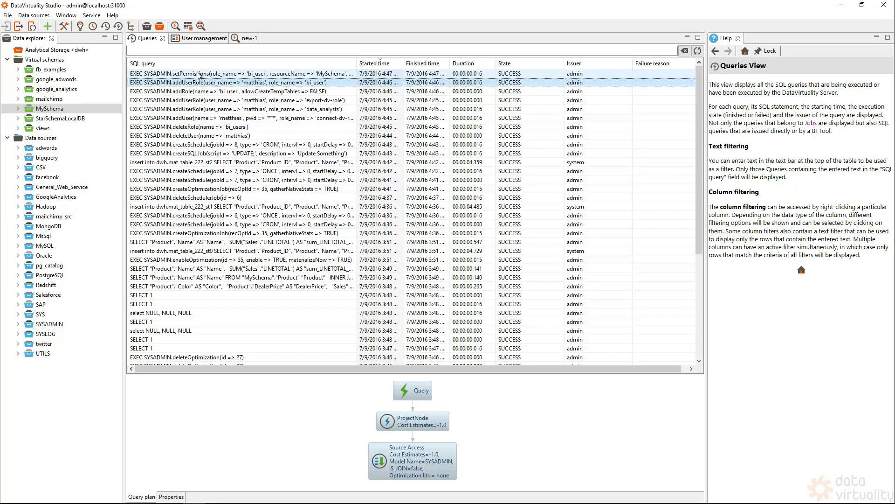
click(196, 75)
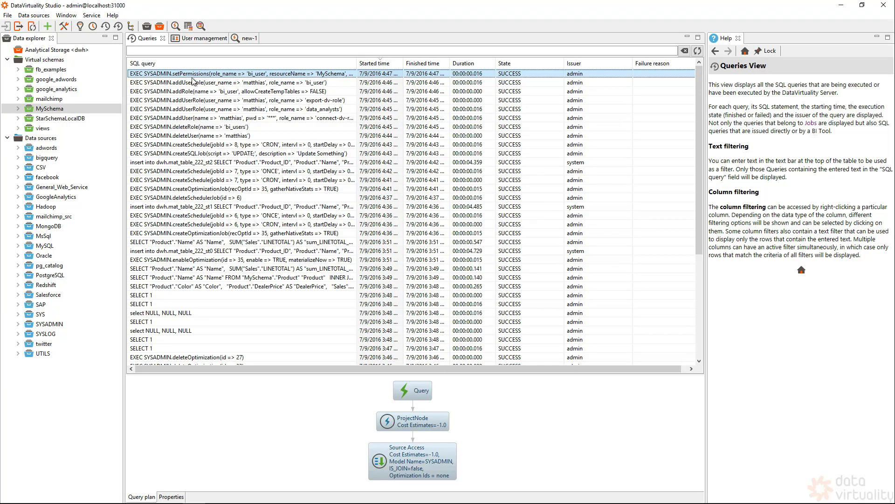
click(188, 83)
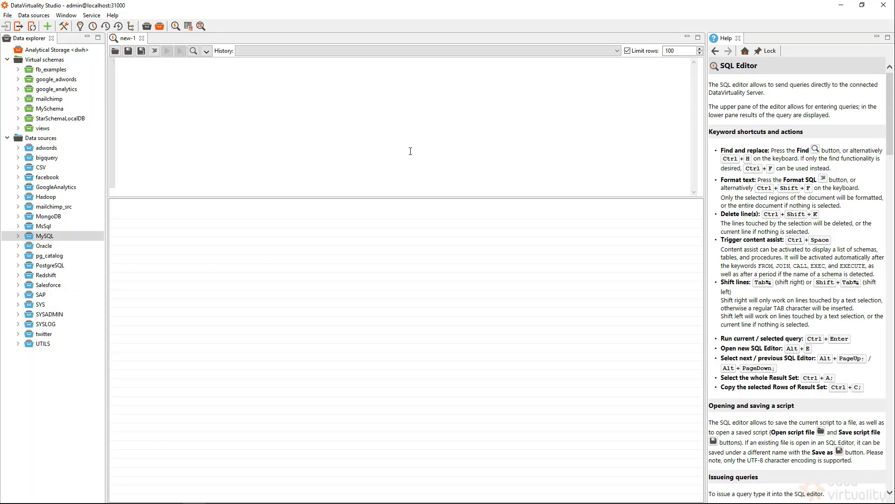
Start adding a new data source of type Web service from the Data sources node
click(92, 139)
right_click(54, 141)
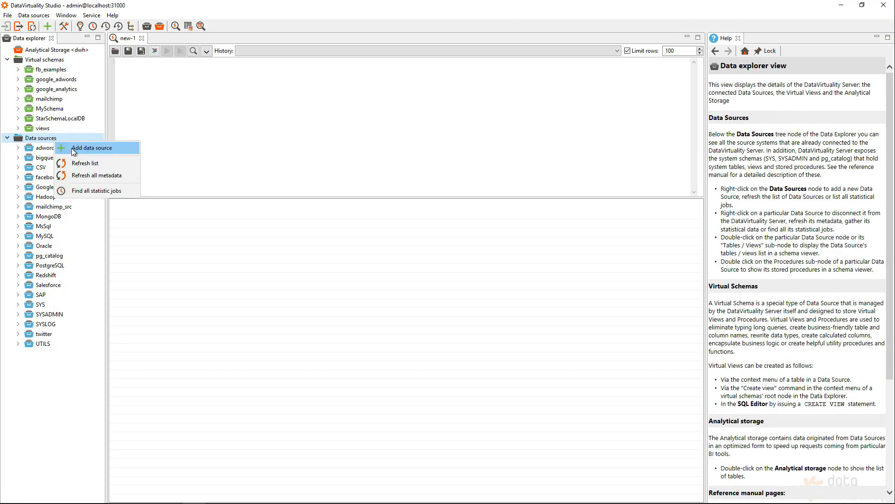
click(75, 148)
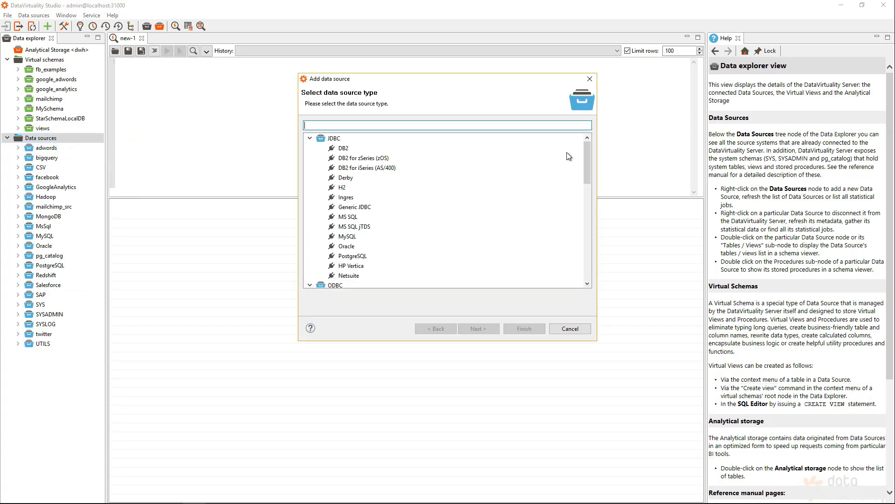
drag(589, 150, 590, 281)
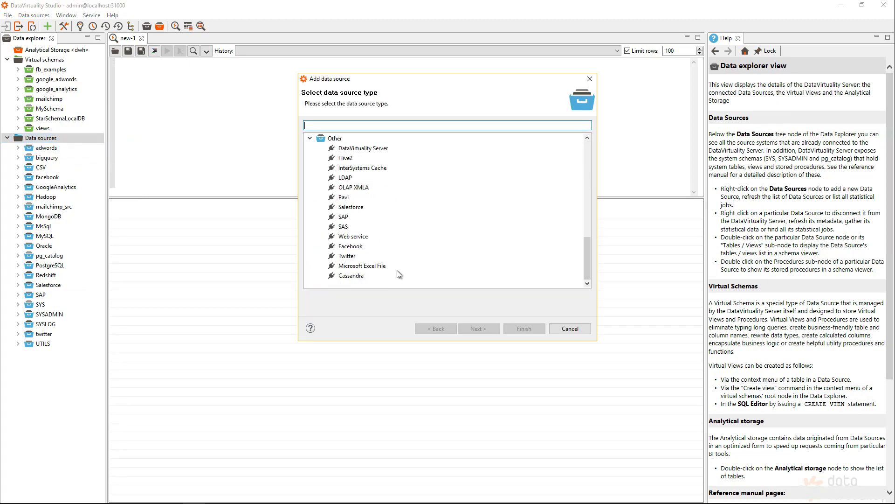
click(348, 238)
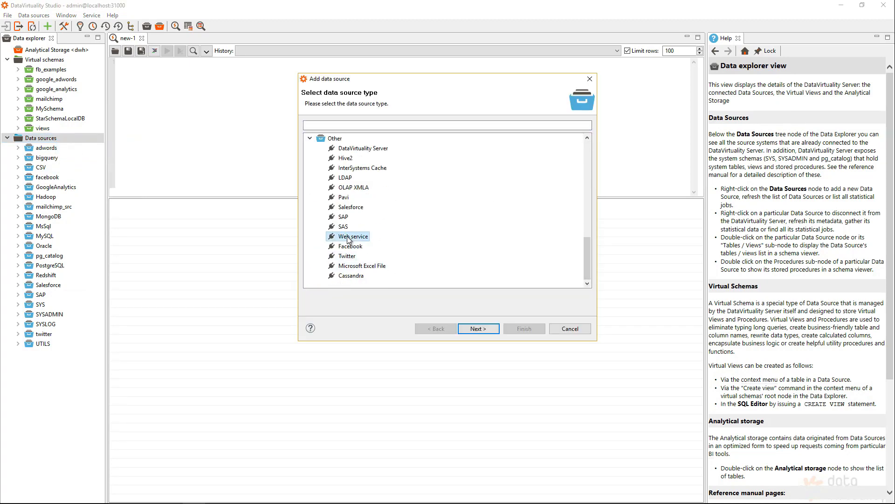
click(475, 328)
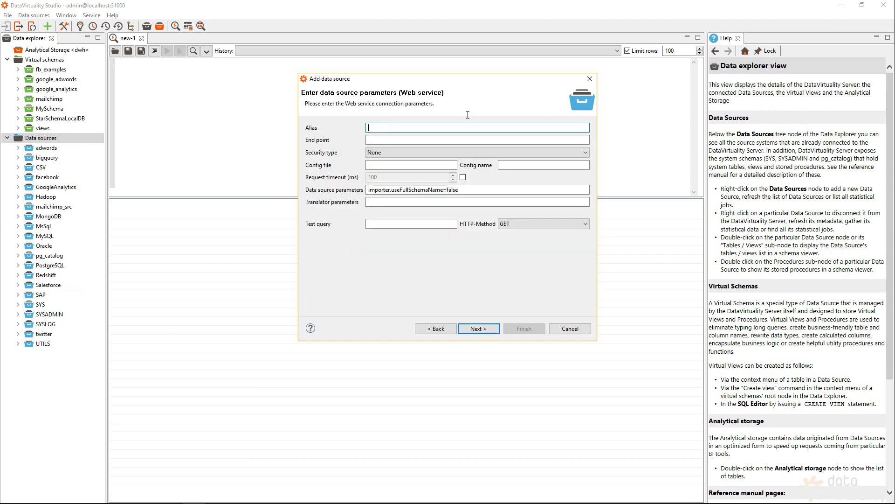
Name it General_Web_Service with security None, finish, and confirm the successful connection
text(General_Web_Service)
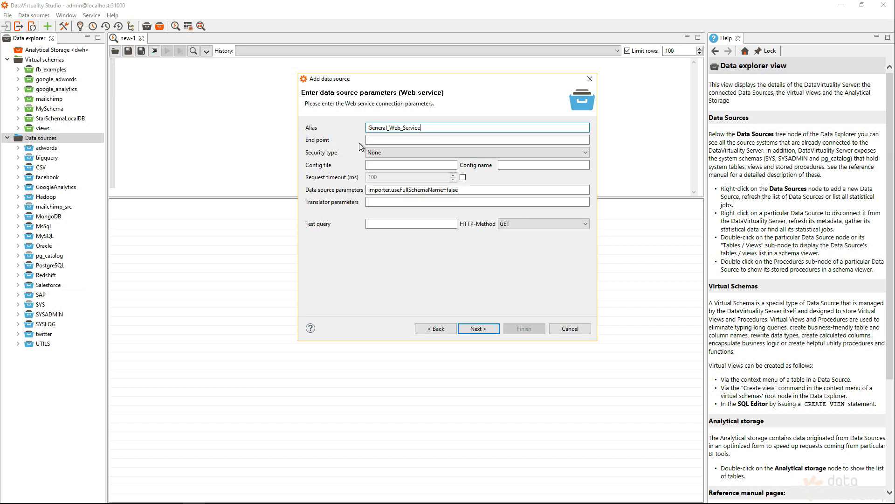
click(374, 154)
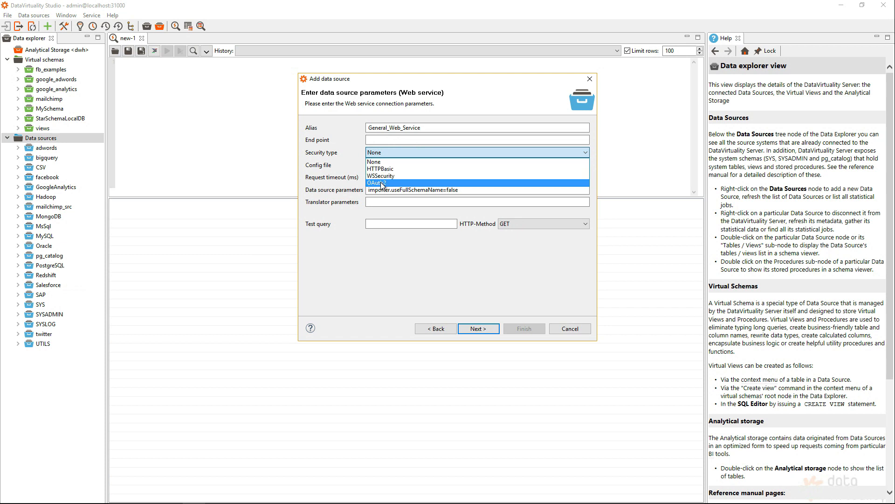
click(329, 167)
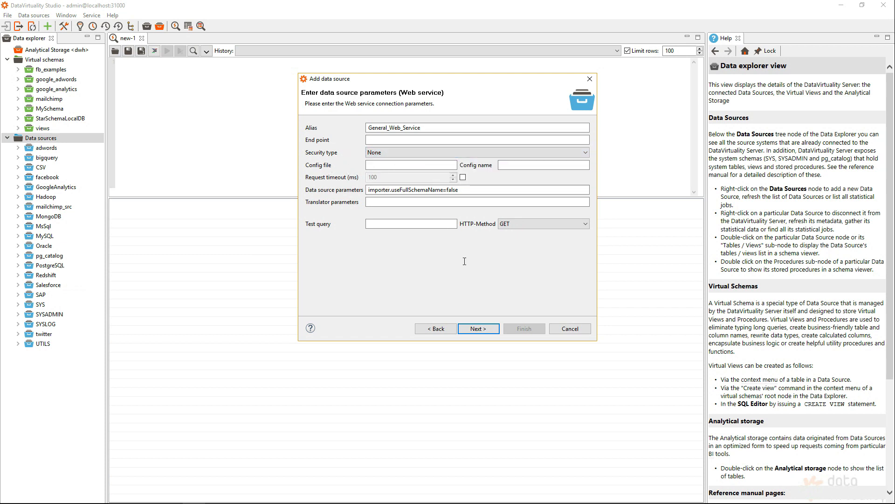
click(488, 331)
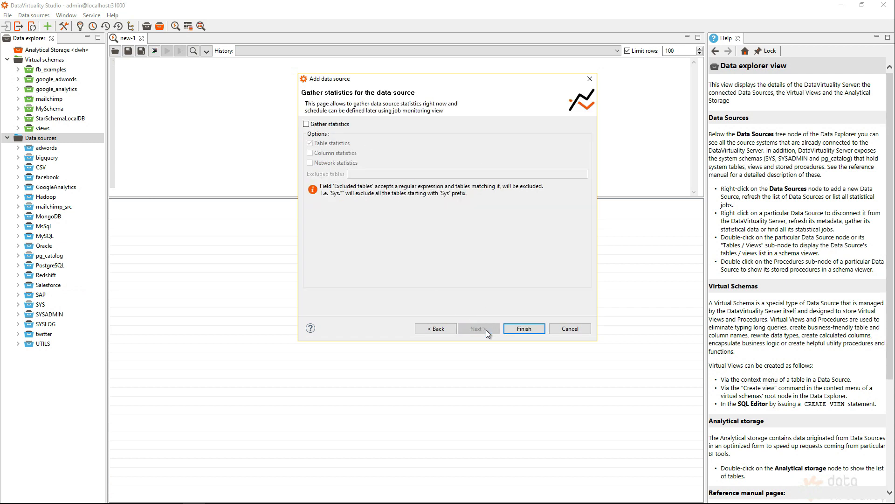
click(518, 329)
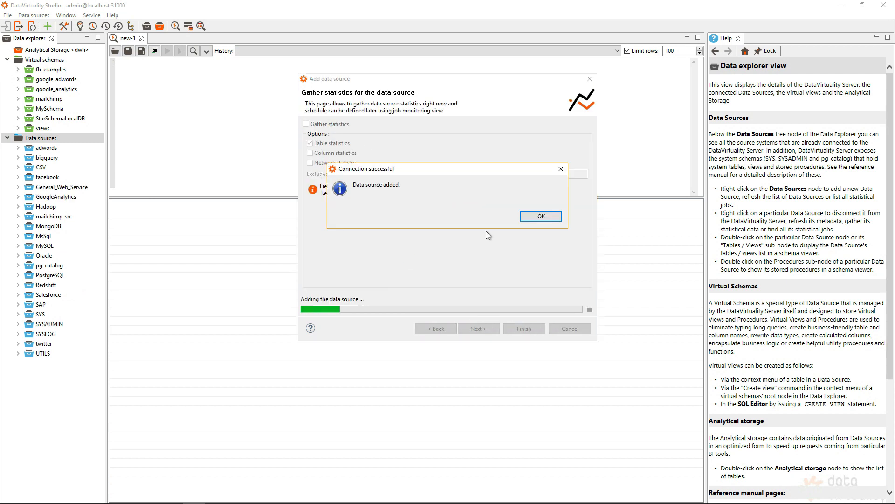
click(540, 219)
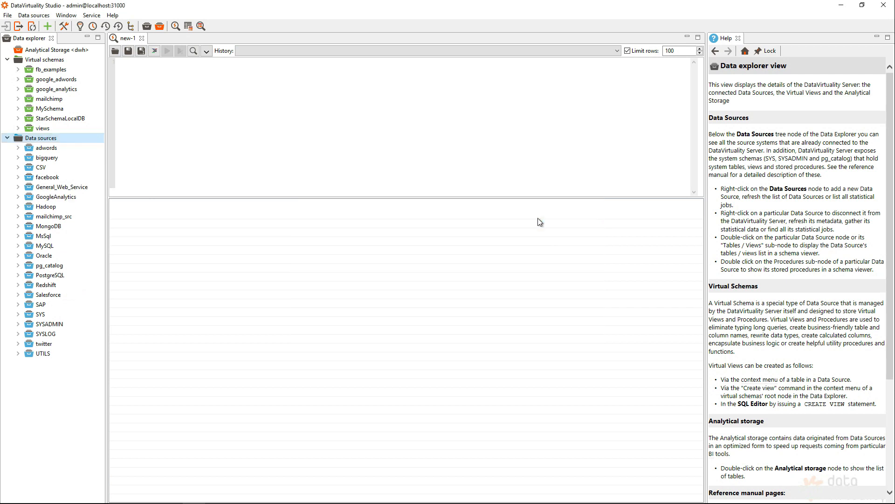
click(86, 187)
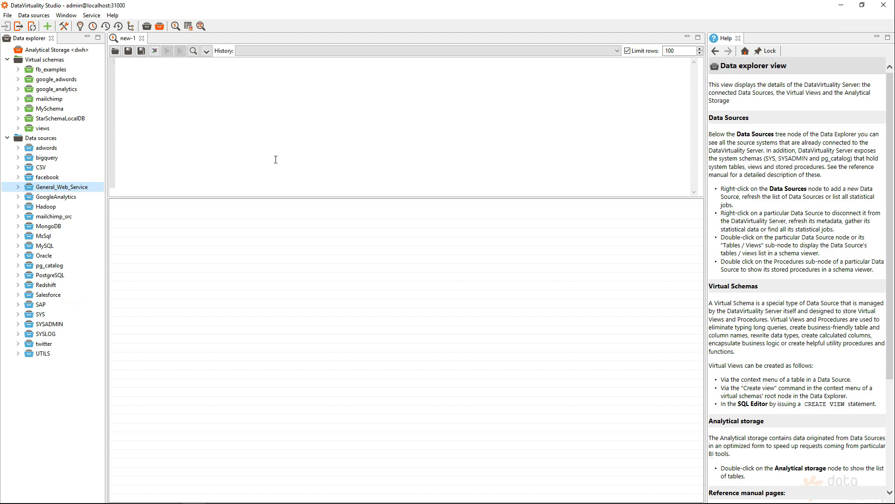
Grab the ECB rates URL from REST EXAMPLES.txt in Notepad and return to the studio
key(alt+Tab)
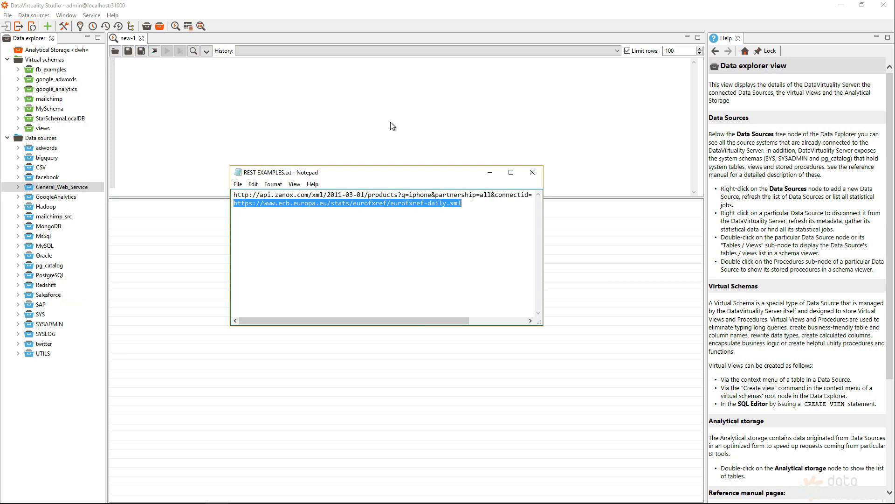
click(273, 124)
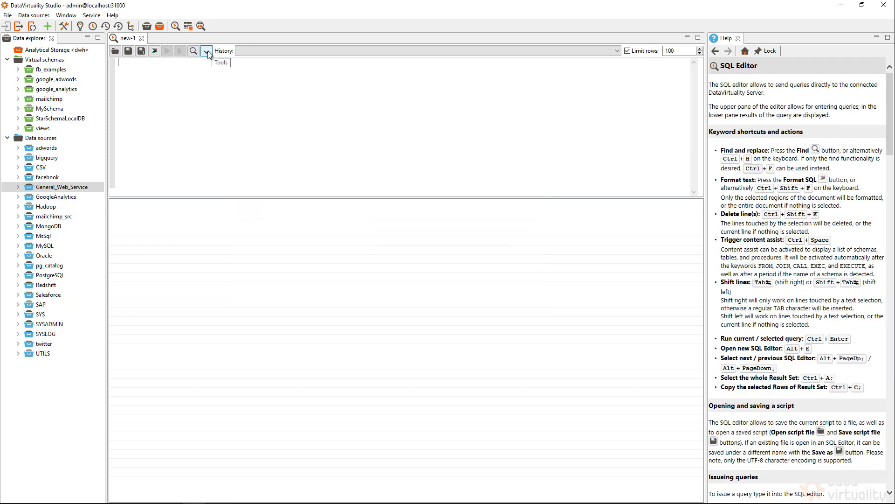
Launch the XML/JSON query builder on General_Web_Service with the ECB daily rates URL as end point
click(206, 51)
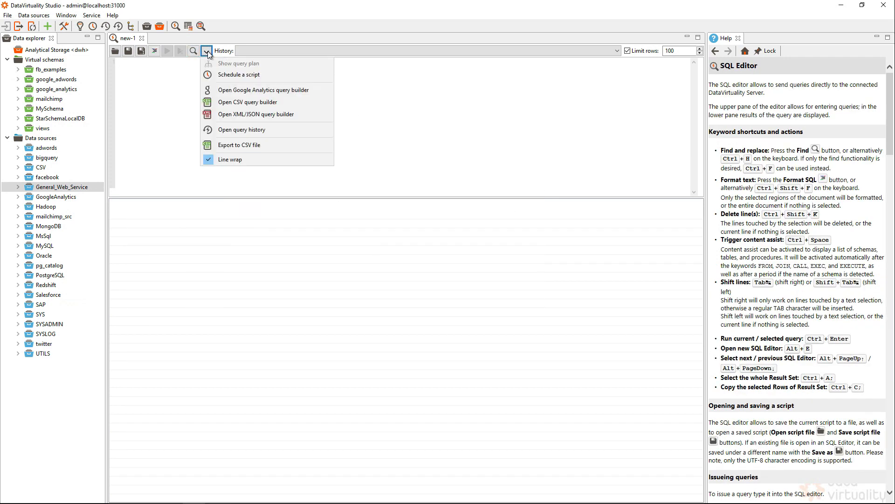
click(269, 116)
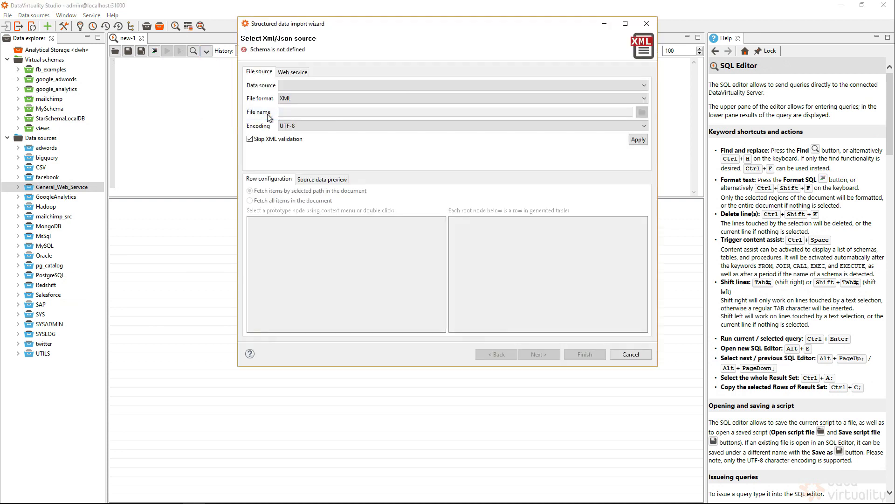
click(284, 73)
click(300, 84)
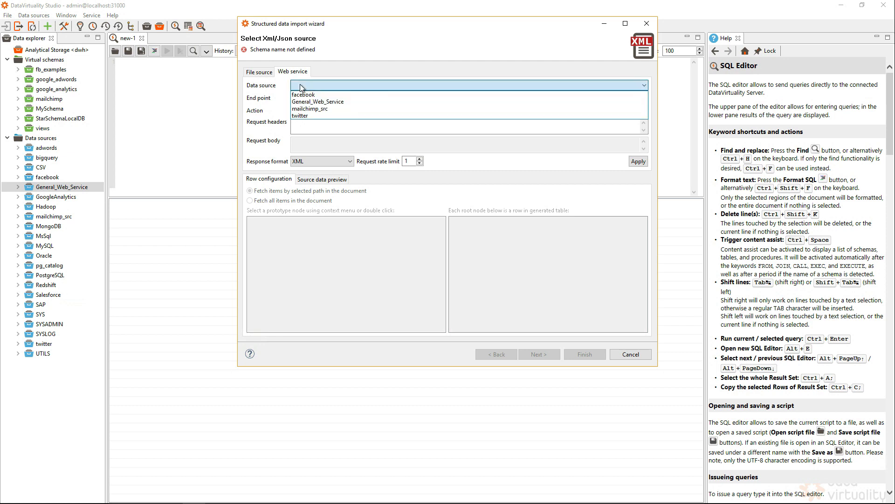
click(319, 102)
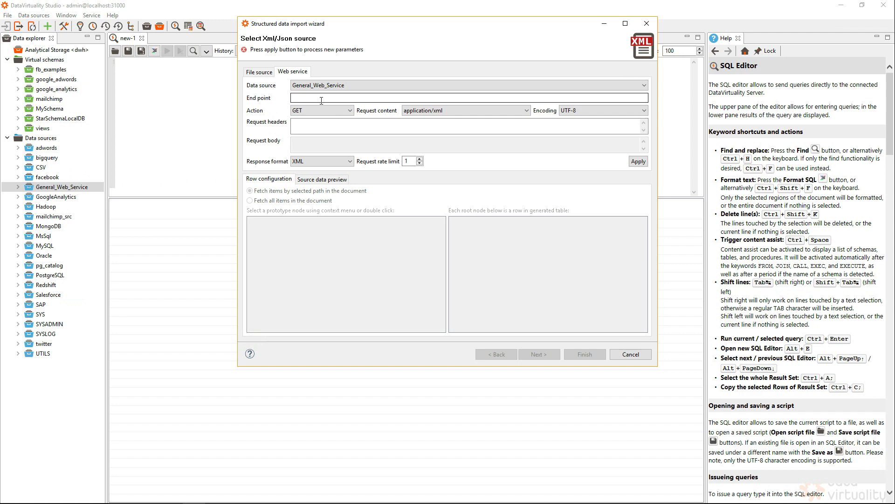
click(305, 98)
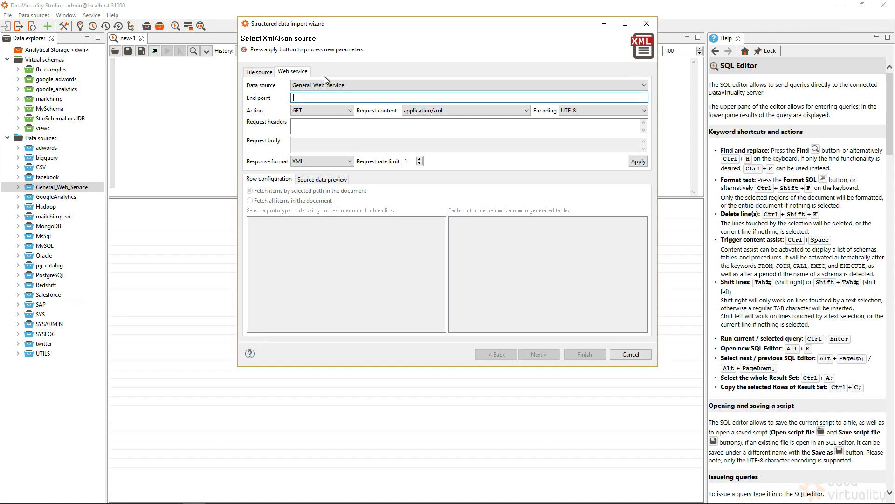
text(https://www.ecb.europa.eu/stats/eurofxref/eurofxref-daily.xml)
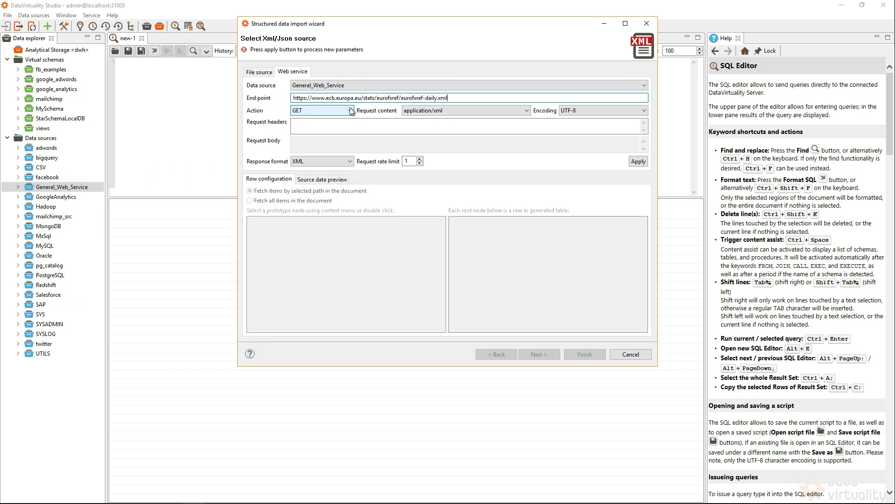
Keep application/xml request content and XML response format, then load the XML tree
click(429, 111)
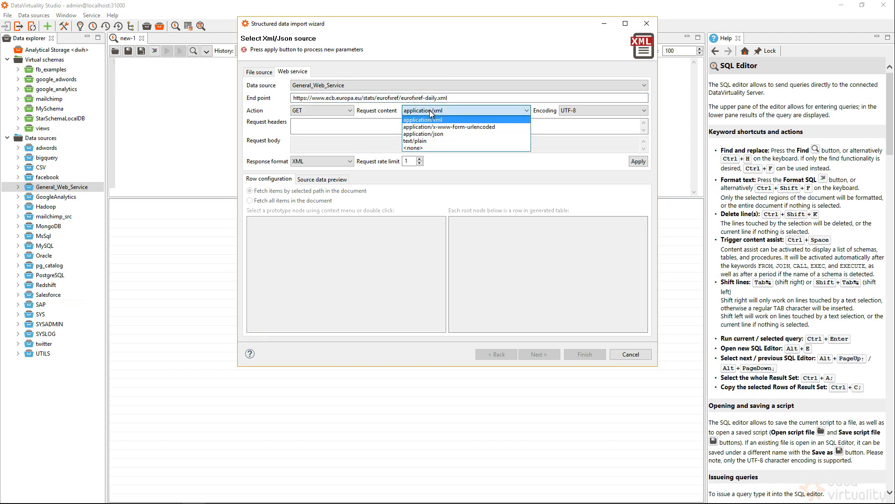
click(359, 122)
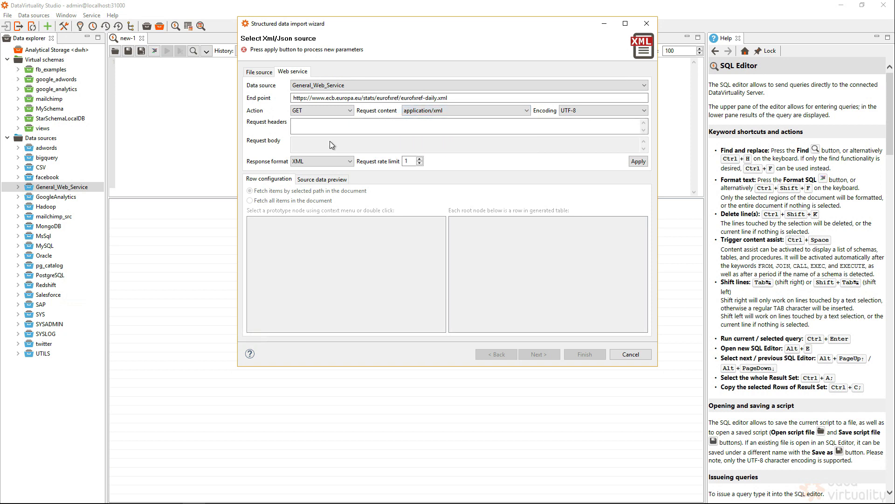
click(332, 159)
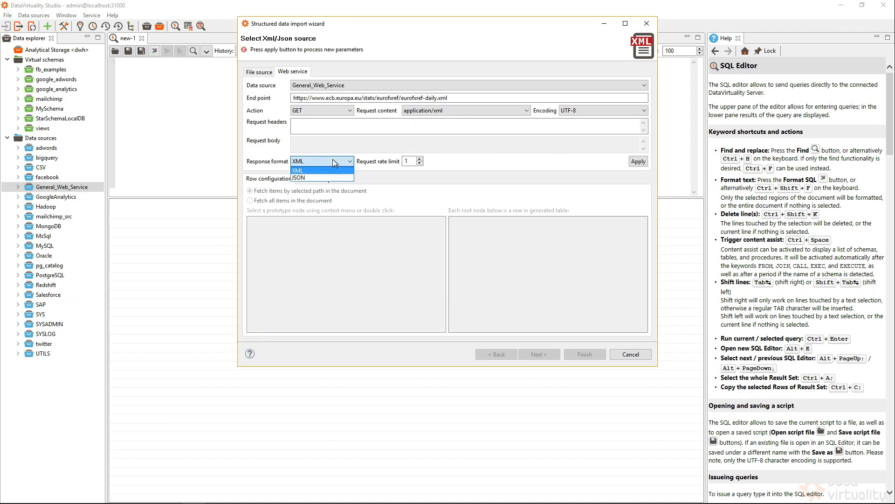
click(333, 161)
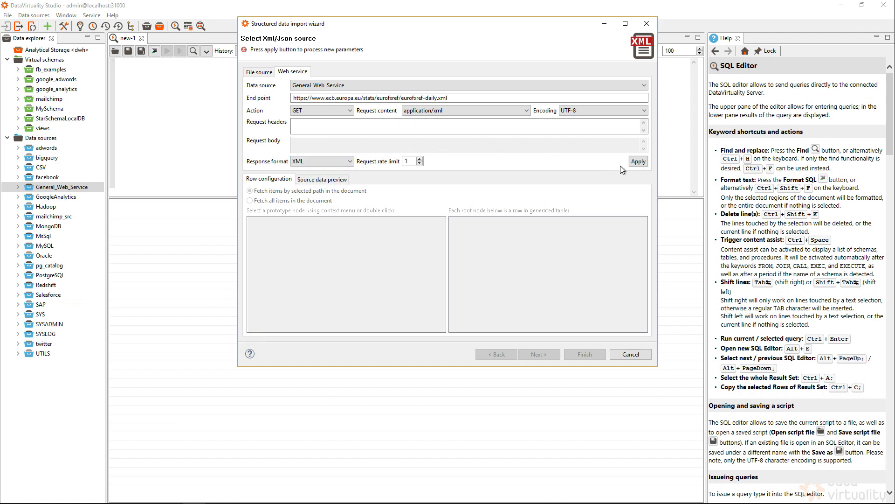
click(638, 162)
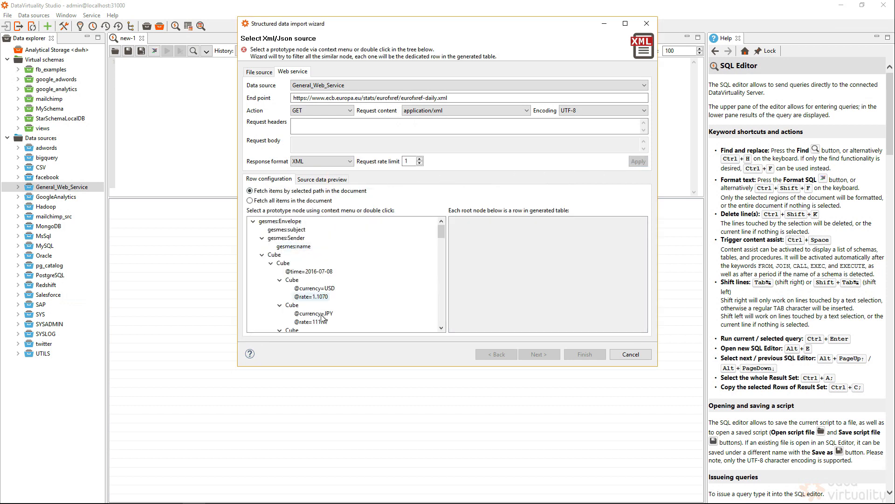
Check the raw ECB XML, then make the USD Cube node the row prototype, yielding idColumn, currency and rate
click(330, 182)
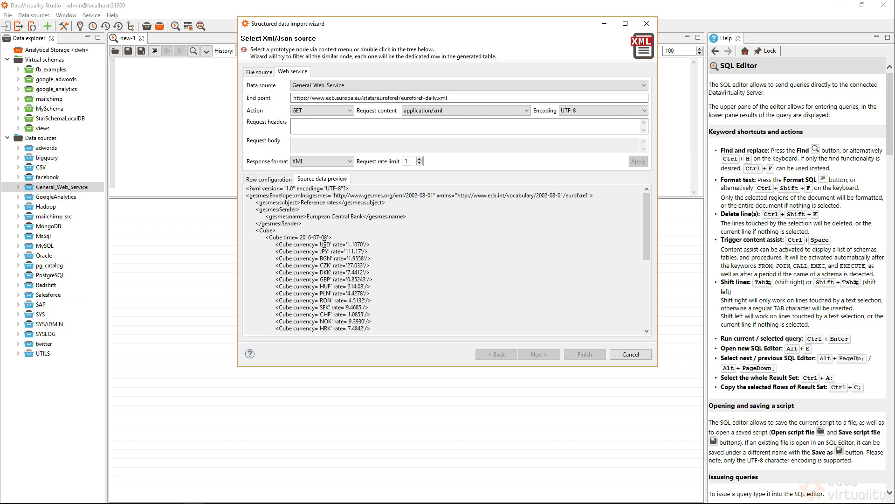
click(267, 182)
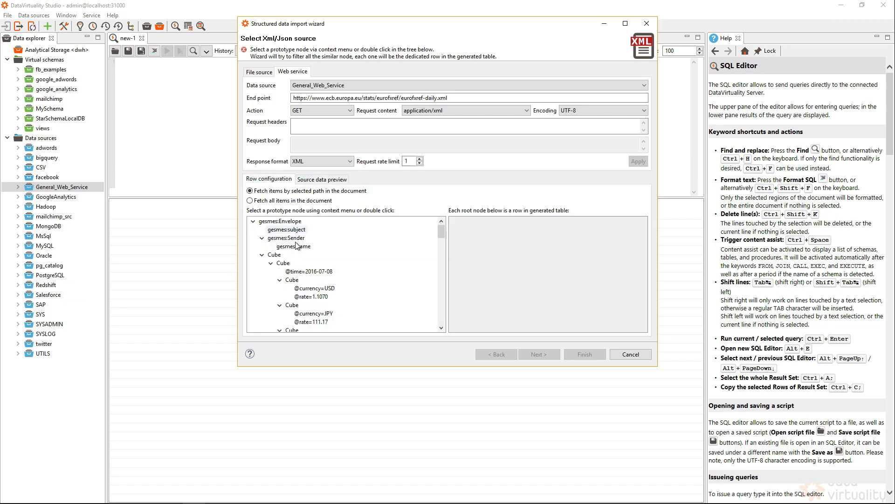
double_click(292, 280)
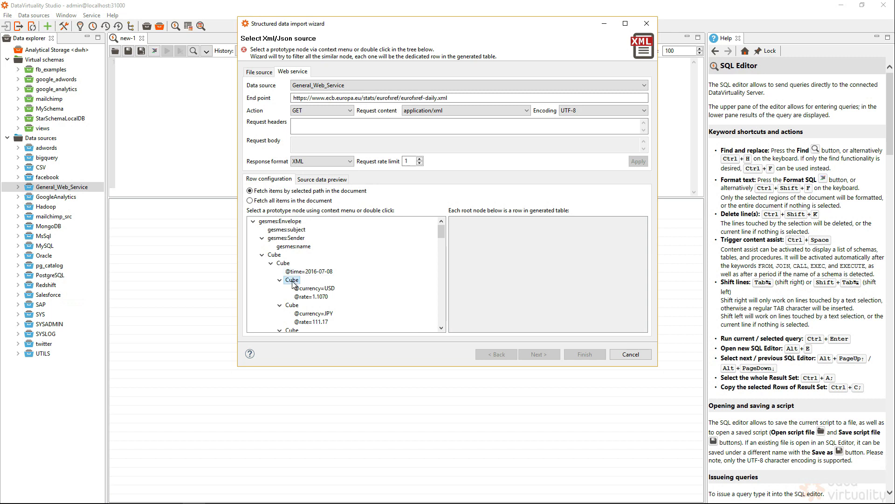
click(538, 354)
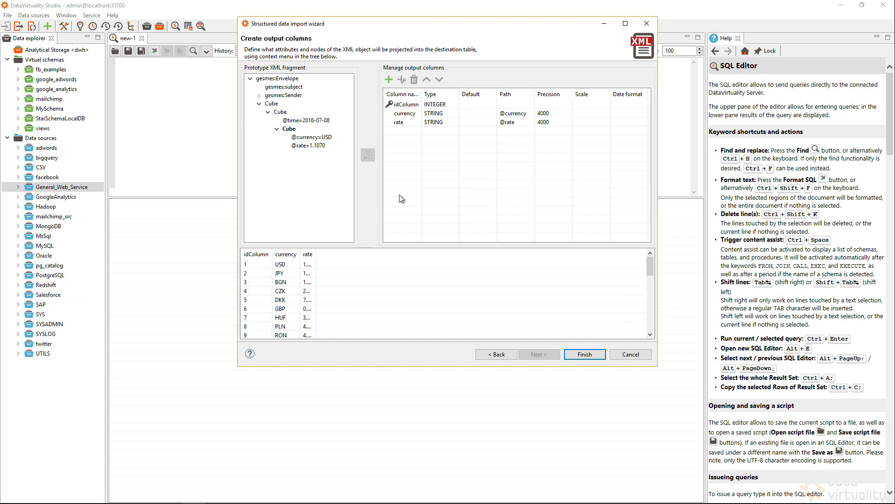
Widen the rate preview column, change rate from STRING to FLOAT, and generate the XMLTABLE query
drag(316, 256, 349, 255)
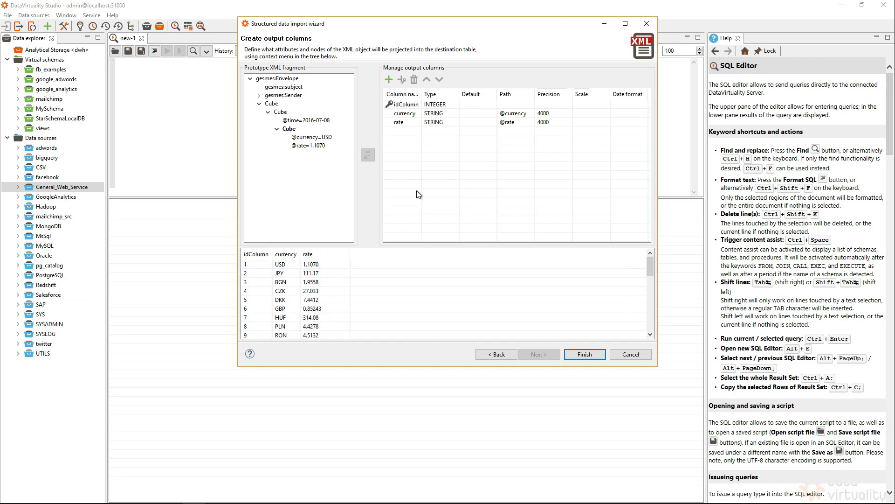
click(436, 122)
click(456, 121)
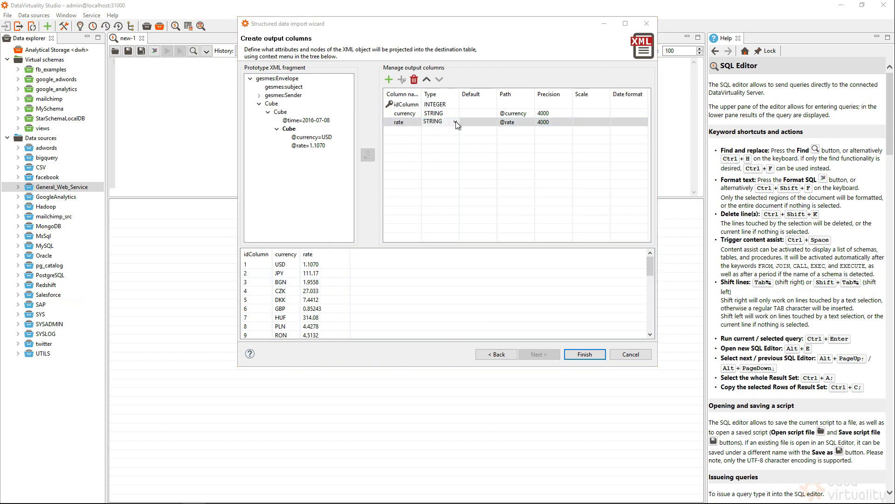
click(436, 188)
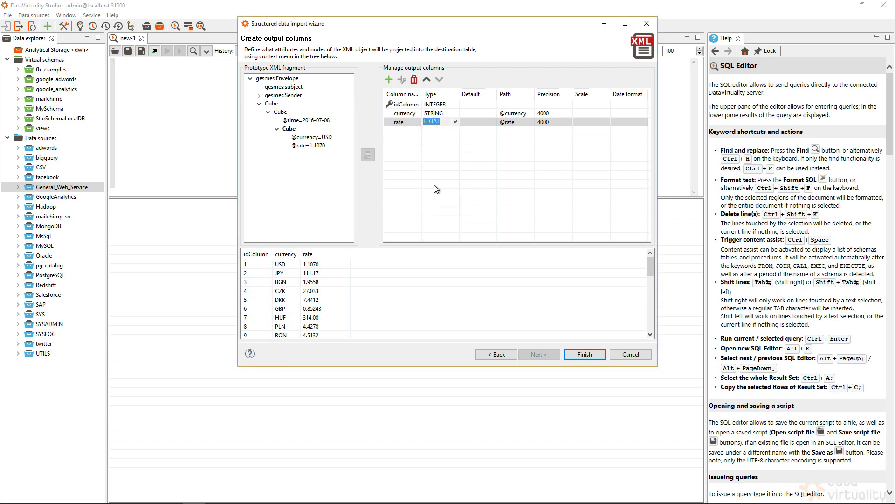
click(592, 352)
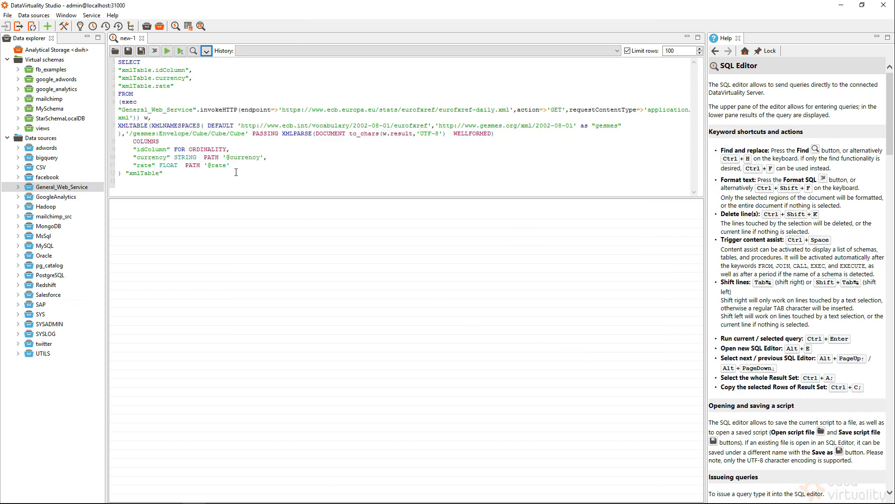
Run the generated exchange-rate query and add an empty line above SELECT
click(166, 51)
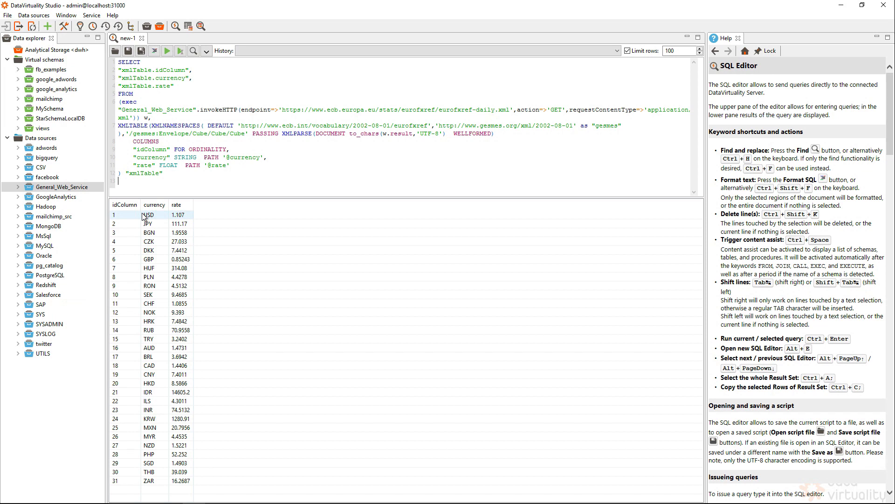
click(119, 63)
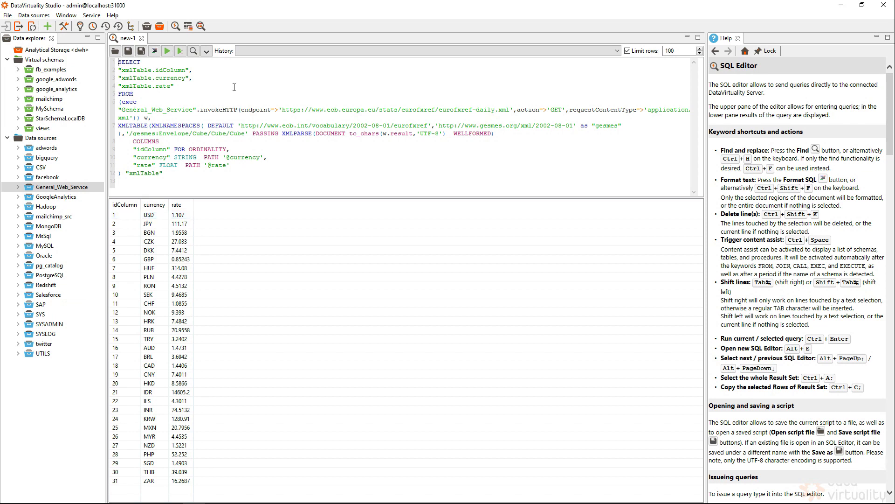
key(Return)
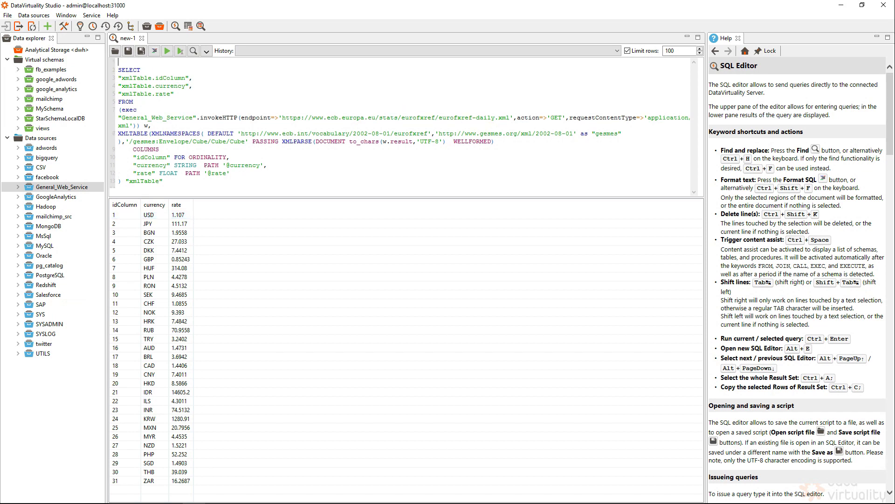
Prefix the query with CREATE VIEW MySchema.EurRate as and run it
text(CREATE VIEW )
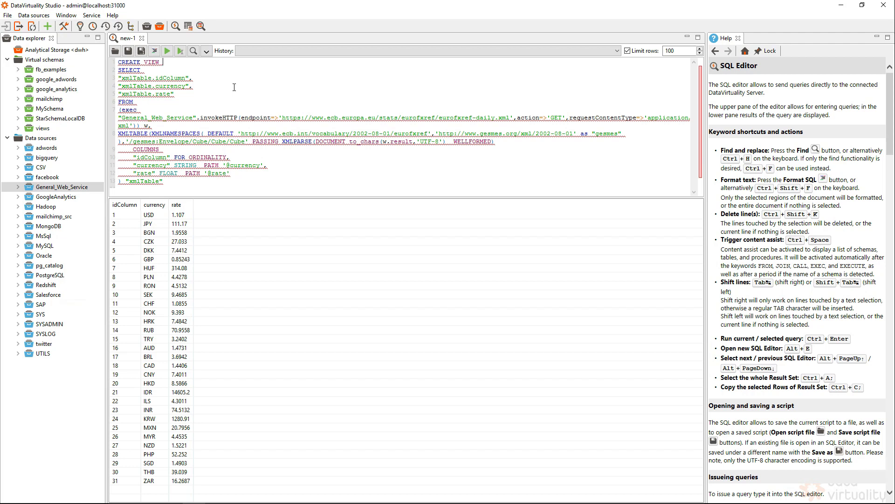
text(My)
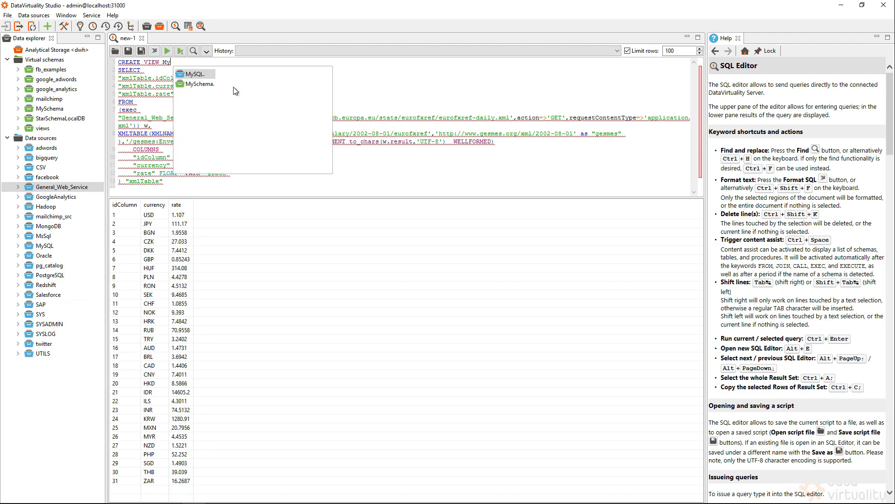
key(Down)
key(Return)
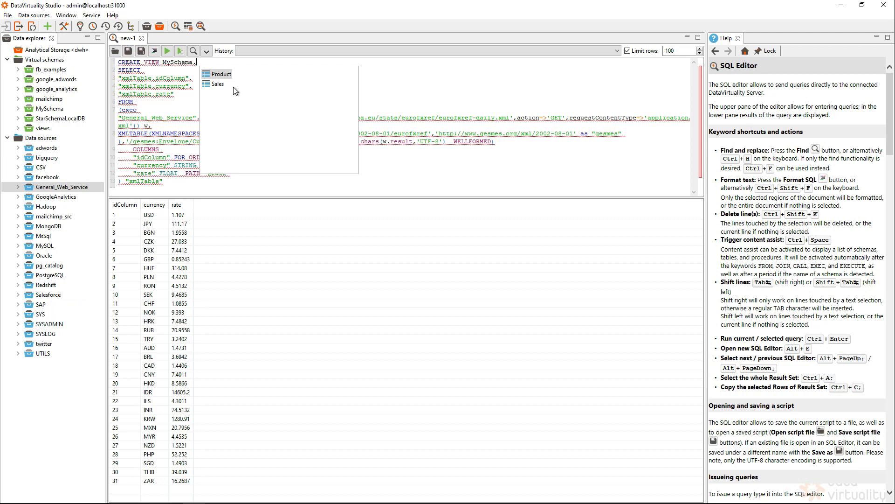
text(EurRa)
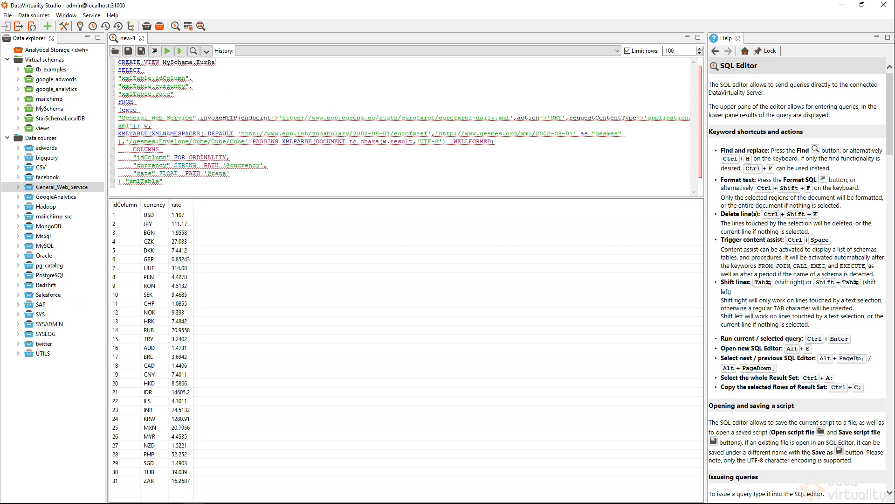
text(te as)
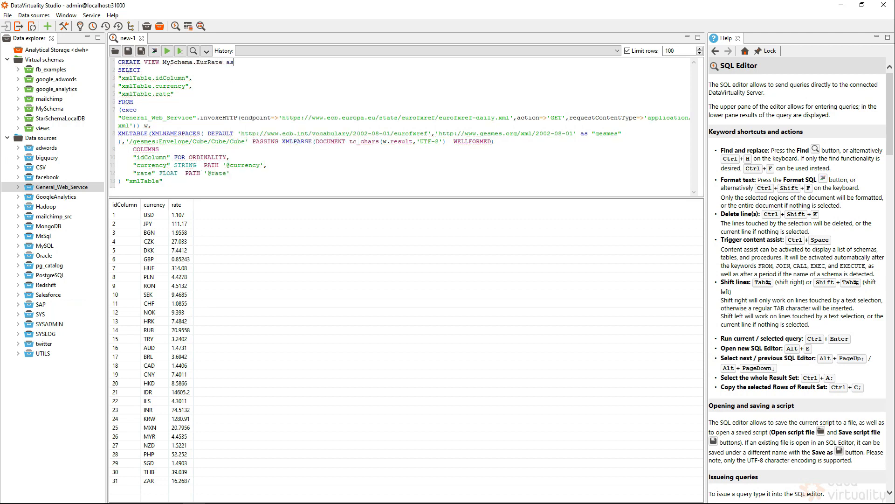
click(167, 50)
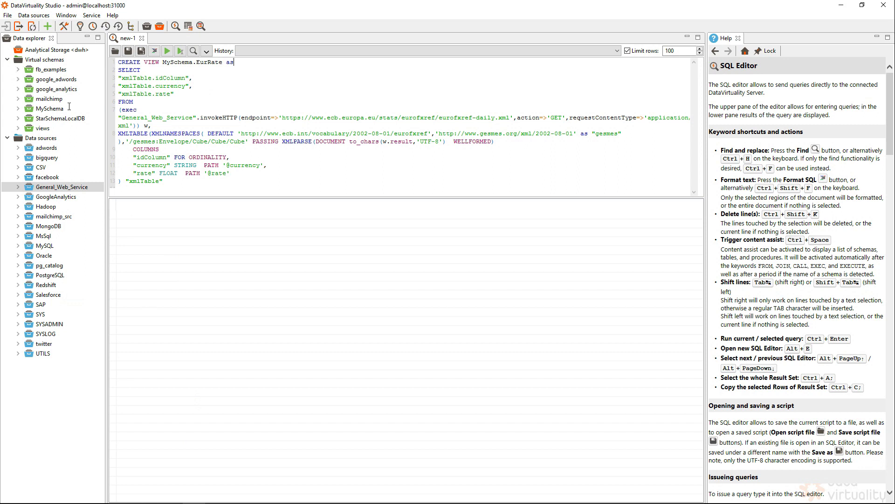
Refresh MySchema, view the EurRate contents (31 rates, USD 1.107 first), and delete the old CREATE VIEW text
double_click(31, 111)
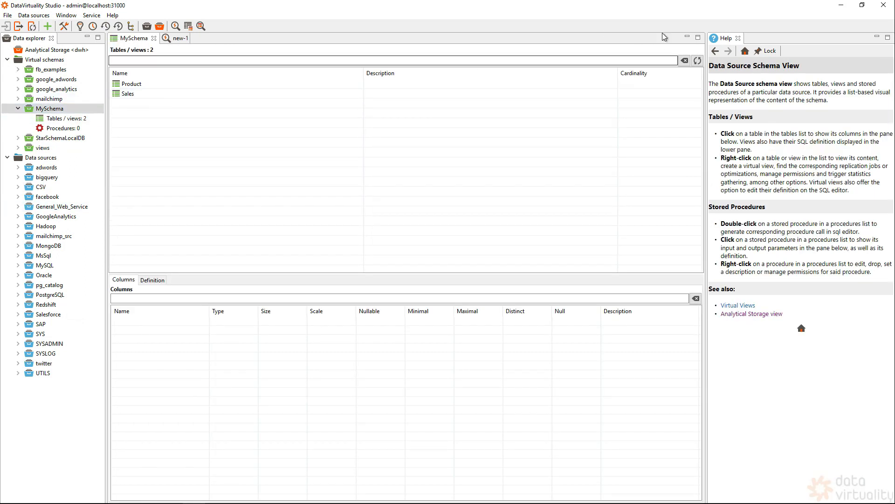
click(697, 60)
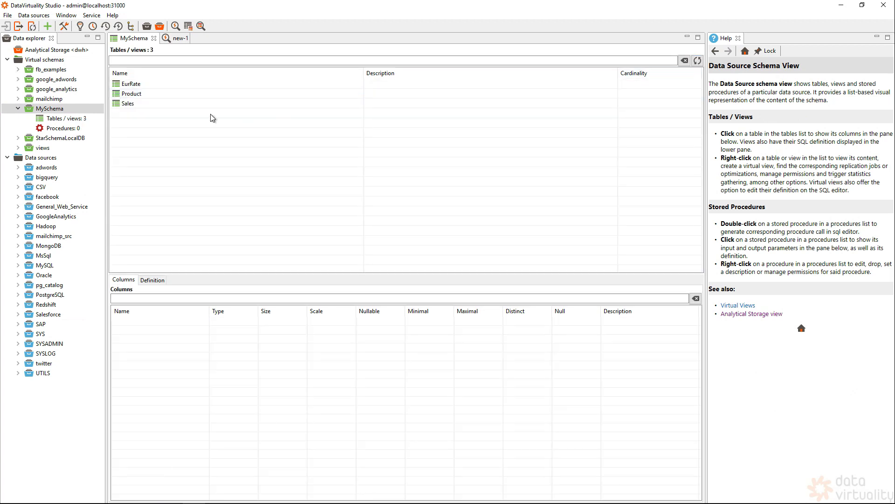
click(136, 86)
right_click(136, 86)
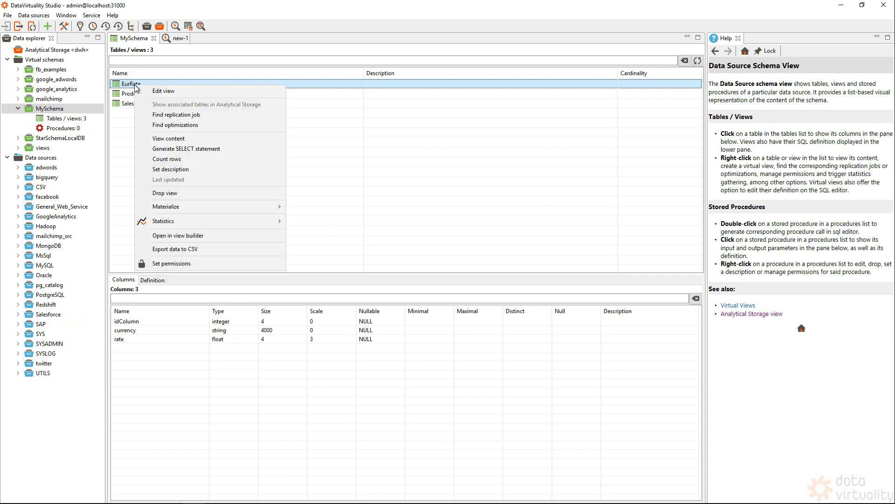
click(195, 140)
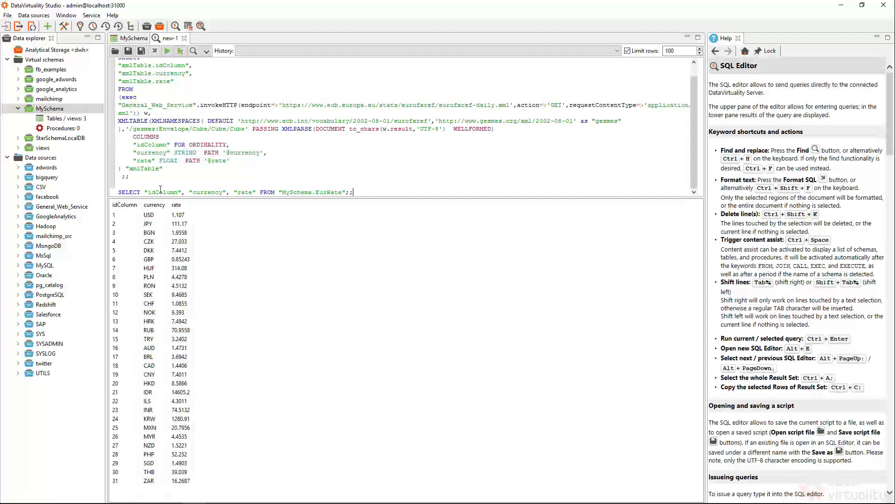
key(ctrl+shift+Home)
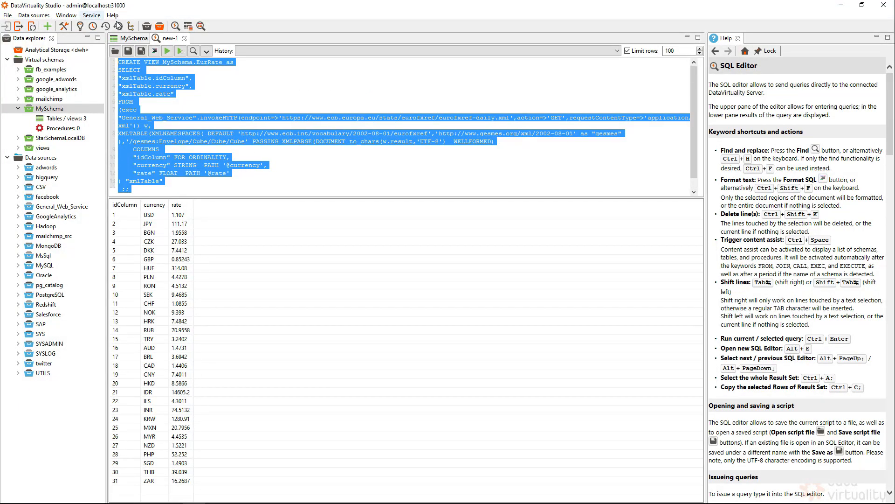
key(Delete)
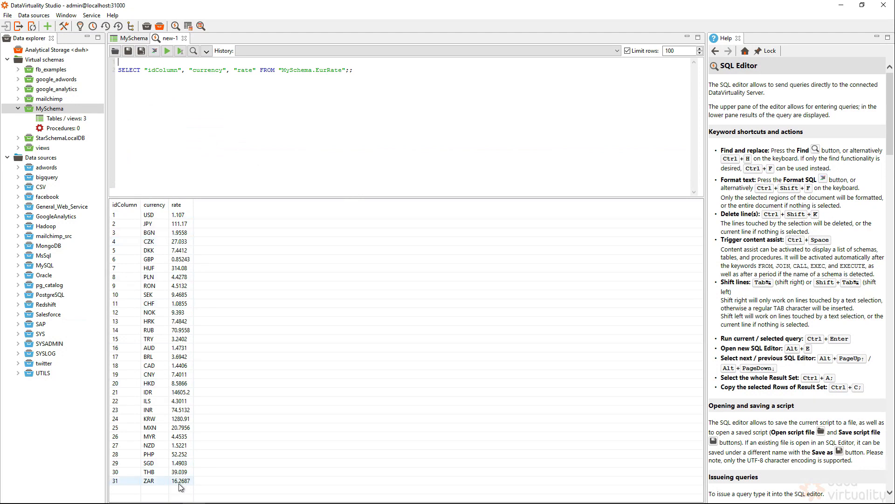